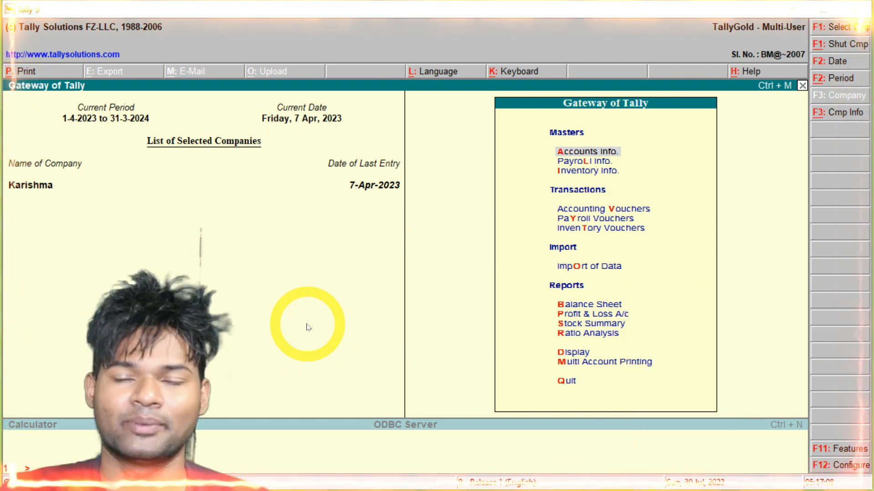
Start creating a new company named Dostana Education
{"action": "key", "text": "alt+F3"}
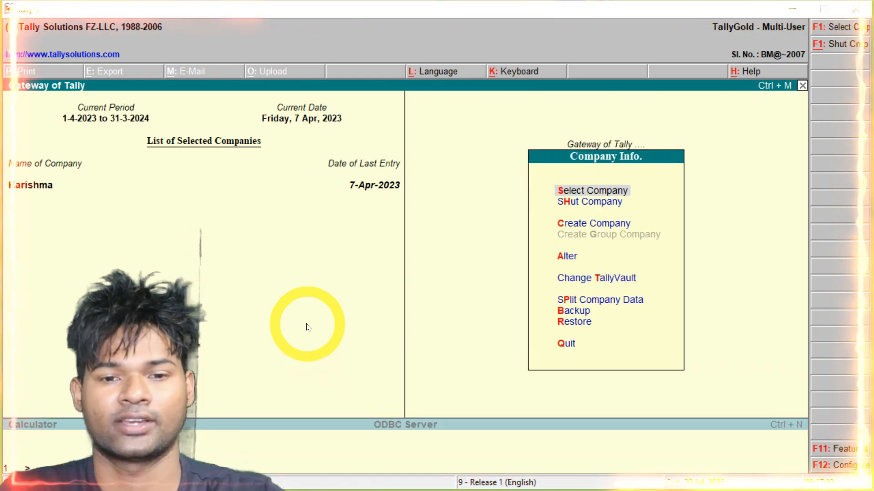
{"action": "key", "text": "Down"}
{"action": "key", "text": "Down"}
{"action": "key", "text": "Return"}
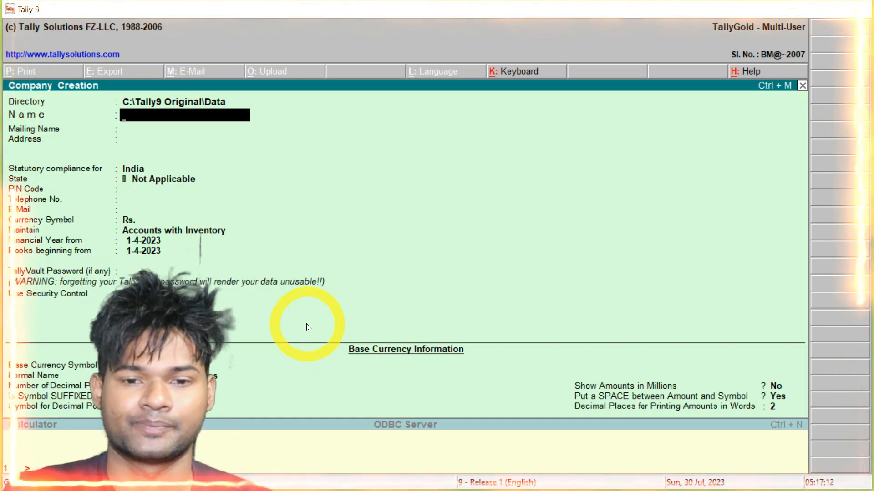
{"action": "type", "text": "Dostana "}
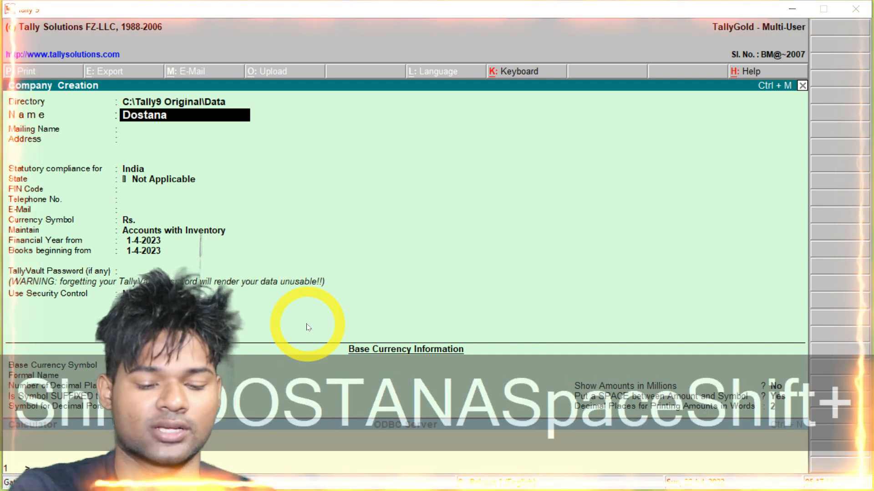
{"action": "type", "text": "Educat"}
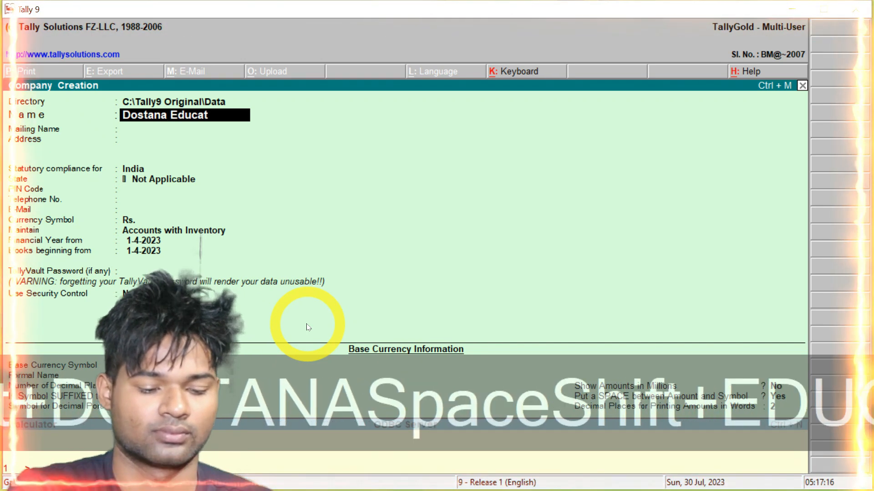
{"action": "type", "text": "ion"}
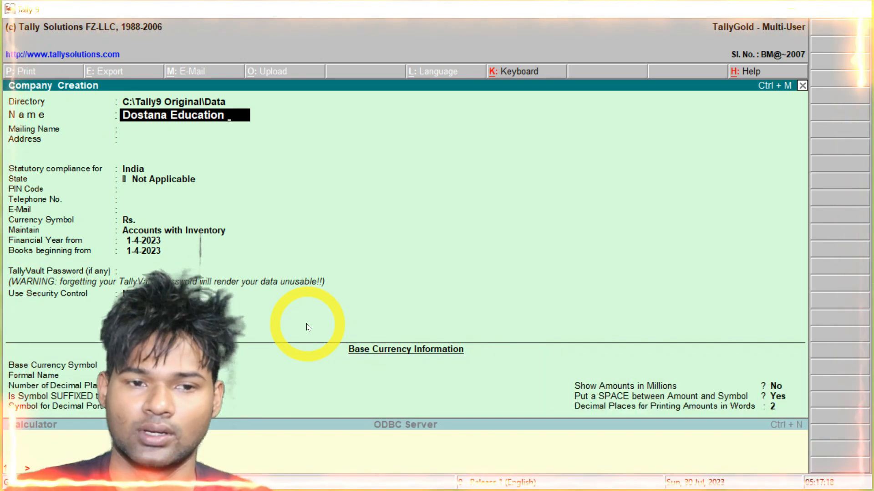
{"action": "key", "text": "Return"}
Fill in the company's address, state Jharkhand, PIN code, telephone number and e-mail
{"action": "key", "text": "Return"}
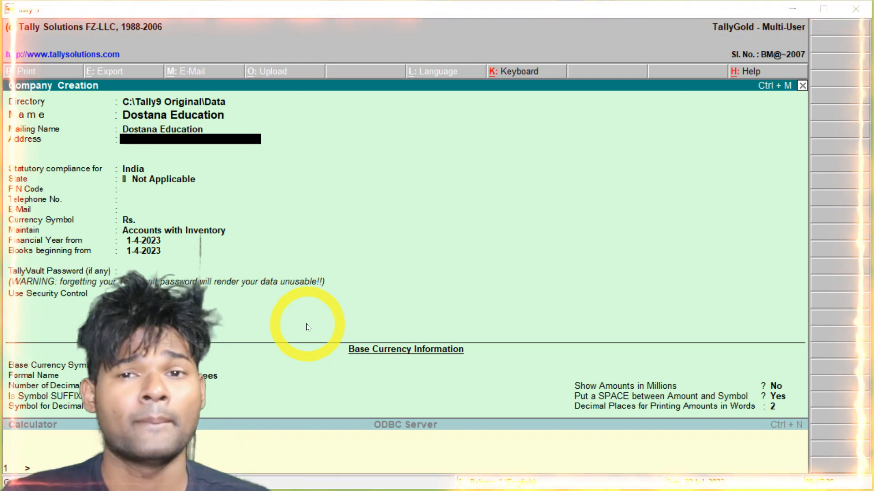
{"action": "type", "text": "Bundu"}
{"action": "key", "text": "Return"}
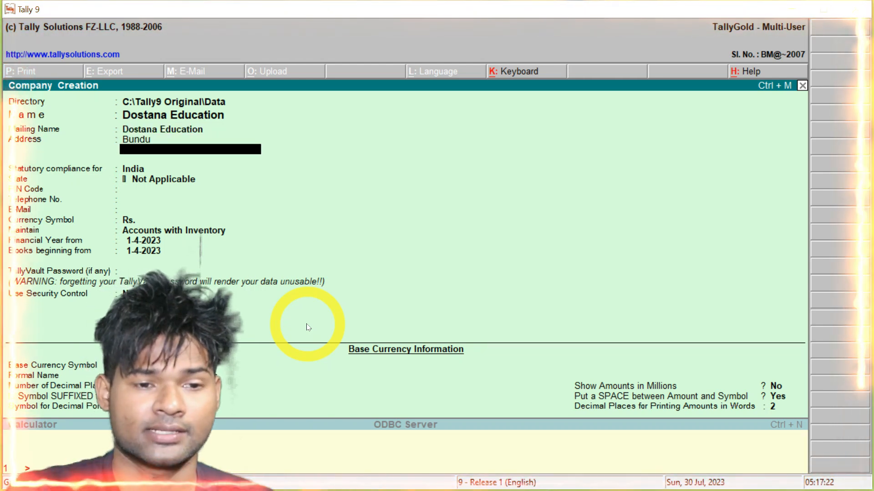
{"action": "key", "text": "Return"}
{"action": "key", "text": "Return"}
{"action": "type", "text": "jh"}
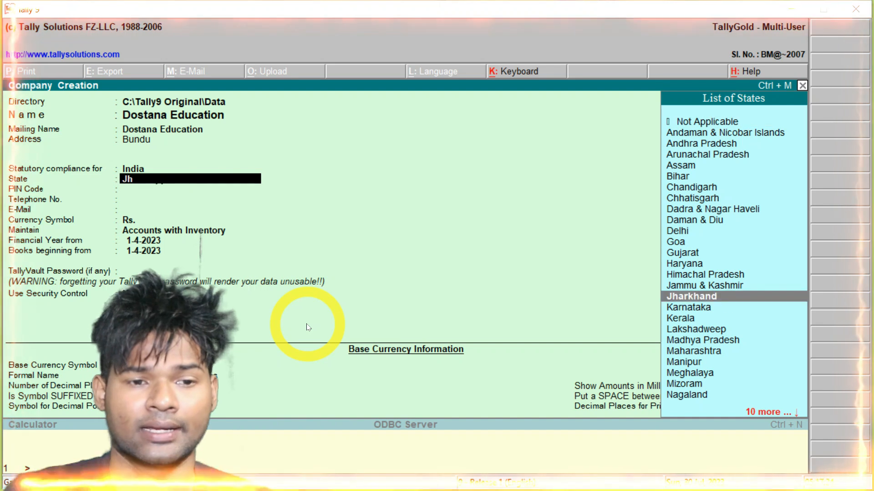
{"action": "key", "text": "Return"}
{"action": "type", "text": "835204"}
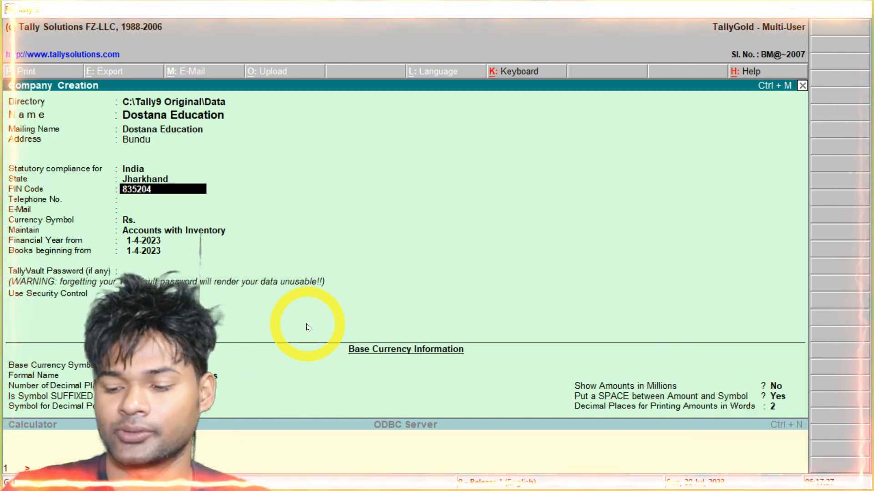
{"action": "key", "text": "Return"}
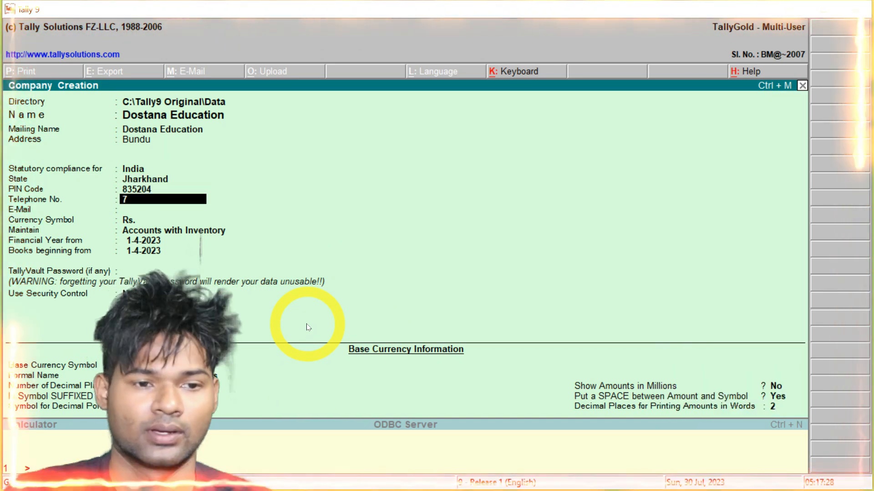
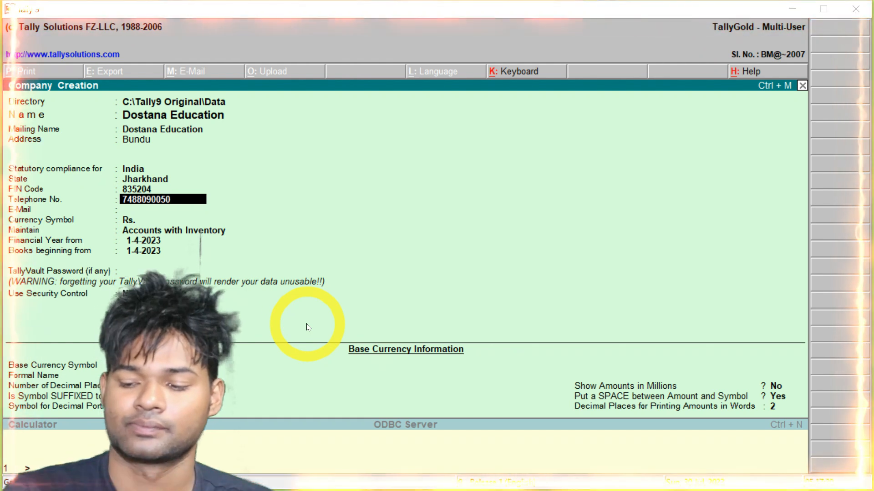
{"action": "key", "text": "Return"}
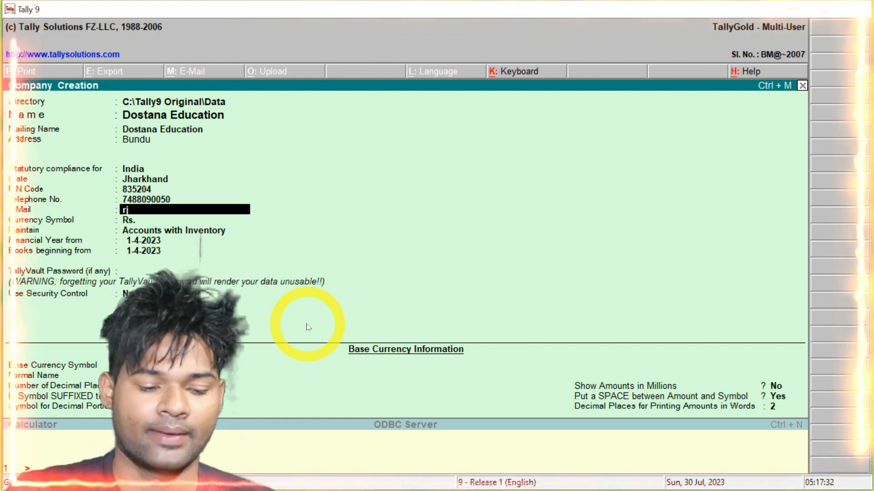
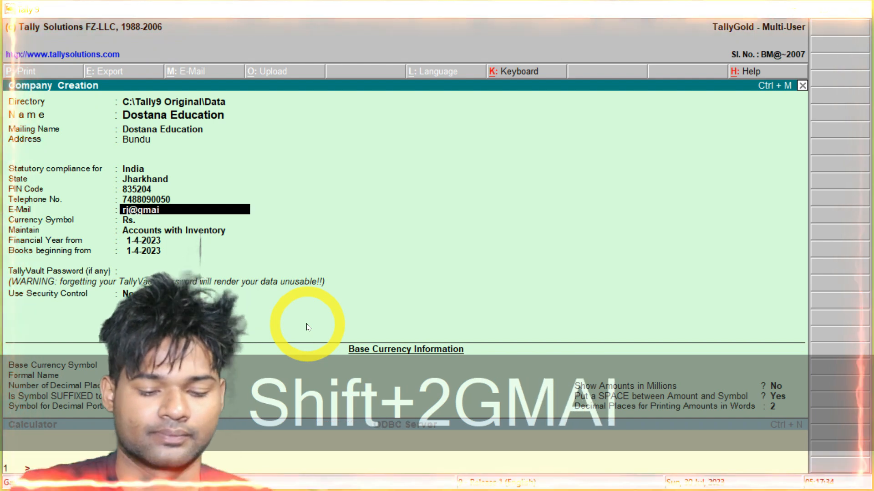
{"action": "key", "text": "Return"}
Accept books beginning 1-4-2023 and the default currency settings, then save the company
{"action": "key", "text": "Return"}
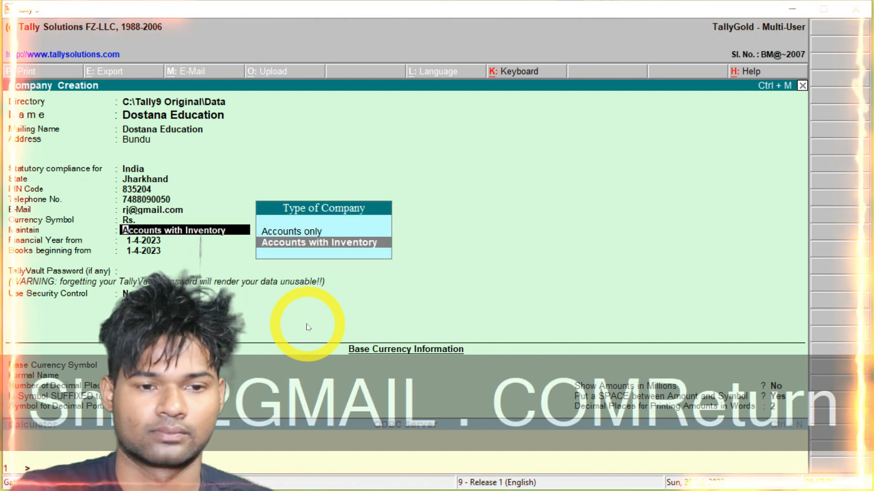
{"action": "key", "text": "Return"}
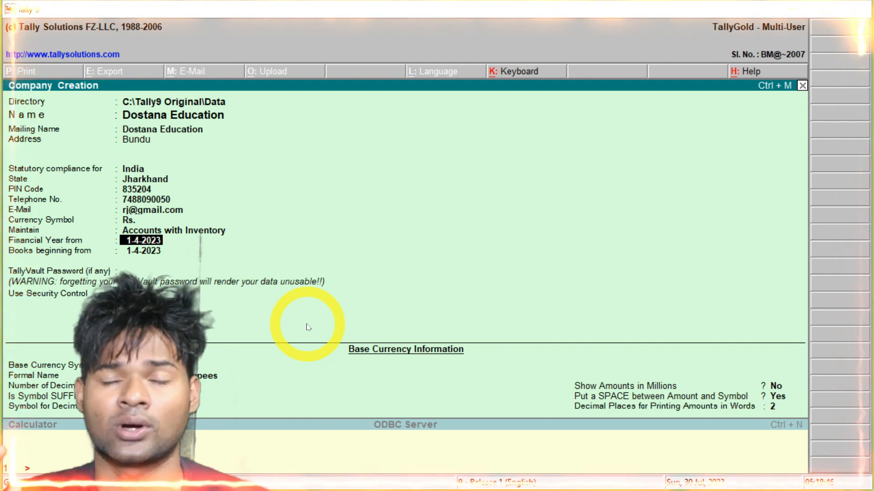
{"action": "key", "text": "Return"}
{"action": "key", "text": "Return"}
{"action": "key", "text": "Return"}
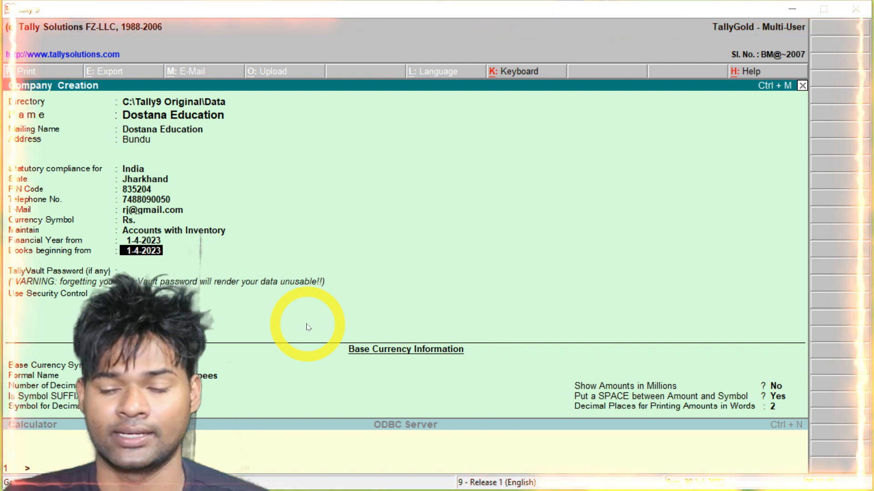
{"action": "key", "text": "Return"}
{"action": "key", "text": "Return"}
{"action": "key", "text": "Return"}
{"action": "key", "text": "Return"}
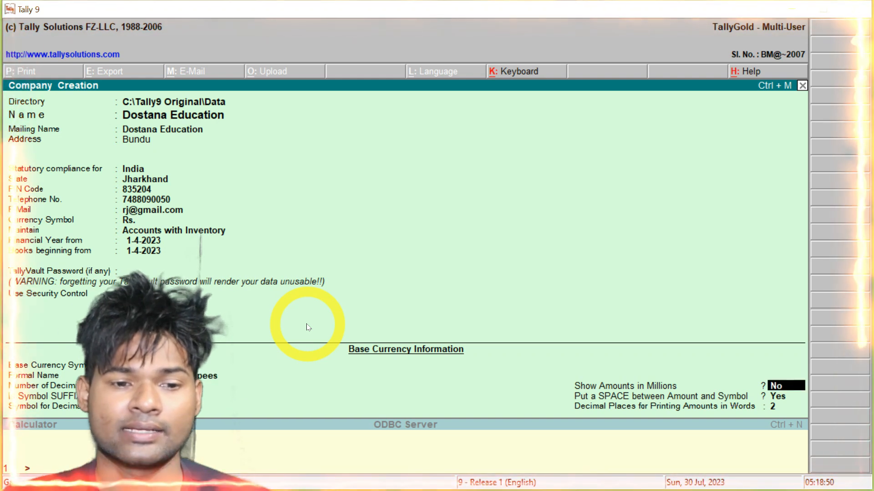
{"action": "key", "text": "Return"}
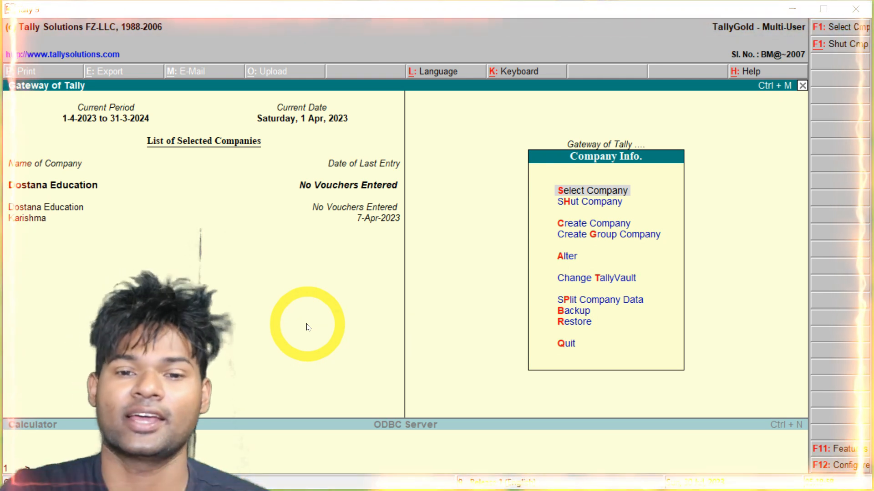
Confirm the working period from 1-4-2023 to 31-3-2024 at the Gateway of Tally
{"action": "key", "text": "Escape"}
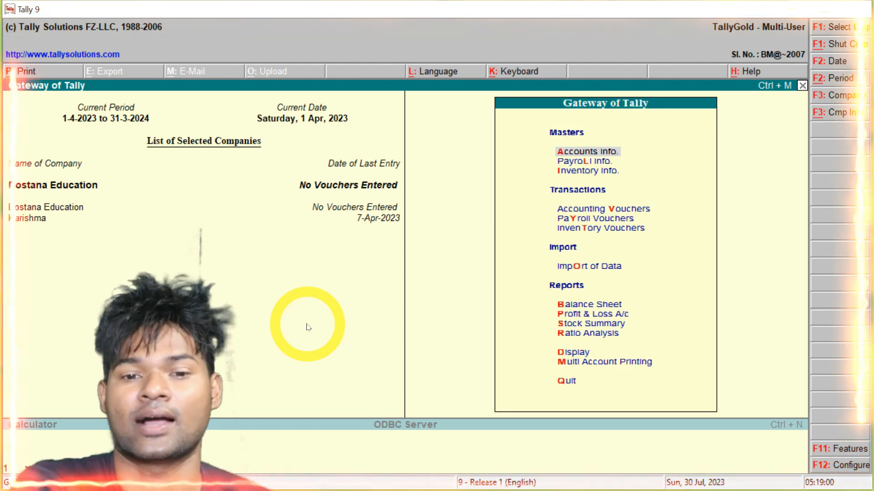
{"action": "key", "text": "alt+F2"}
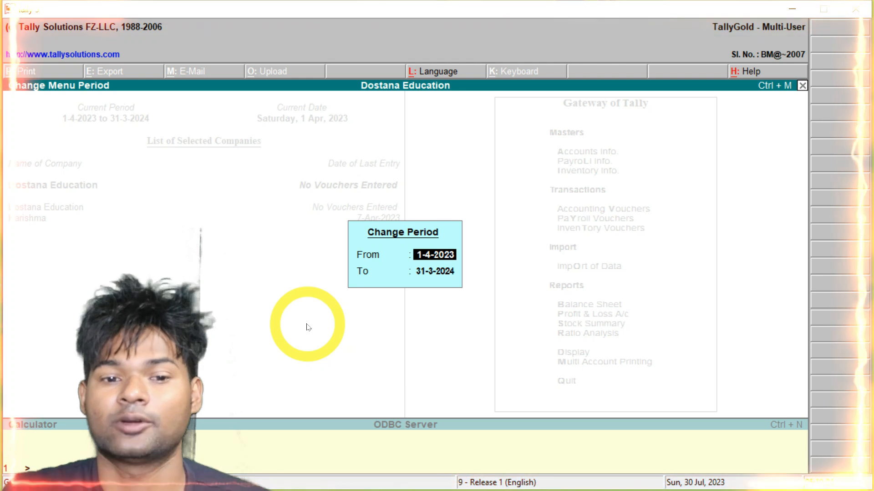
{"action": "key", "text": "Return"}
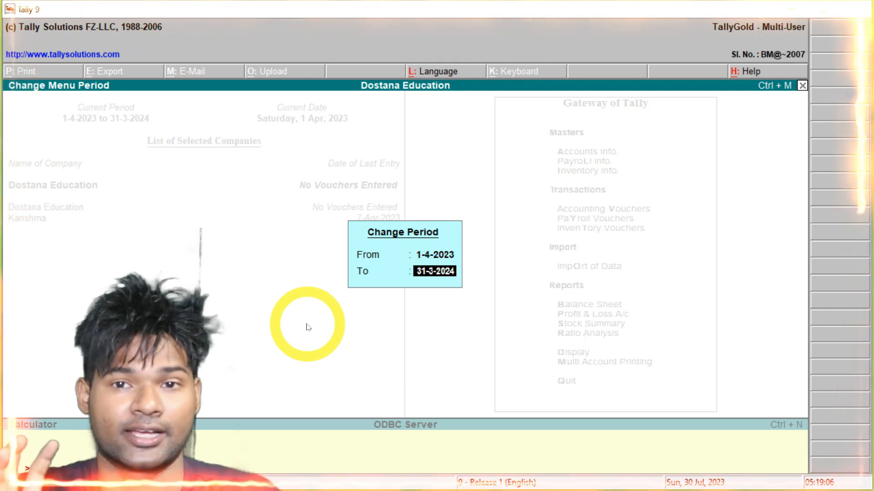
{"action": "key", "text": "Return"}
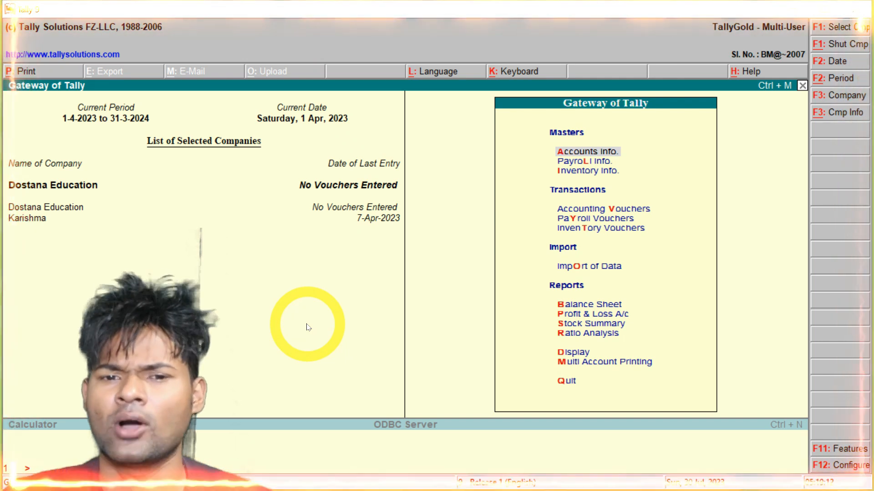
In Dostana Education's accounting features, turn off Maintain Bill-wise Details
{"action": "left_click", "coordinate": [828, 449]}
{"action": "key", "text": "Return"}
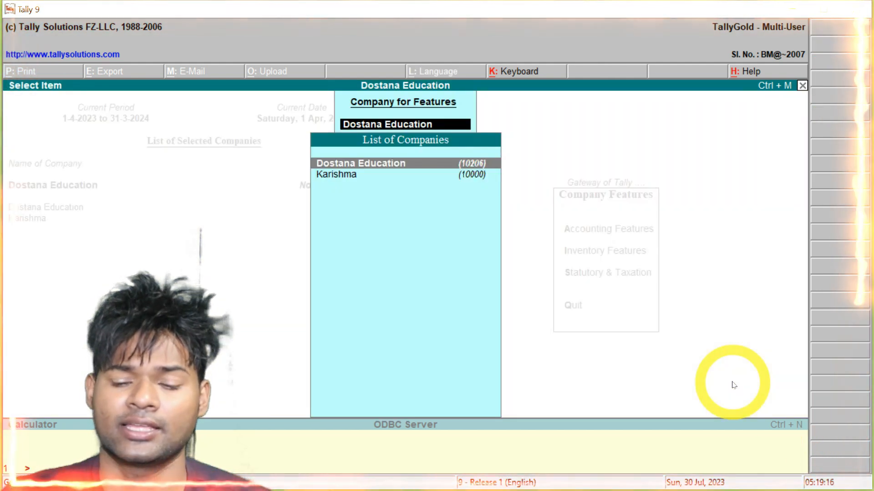
{"action": "key", "text": "Return"}
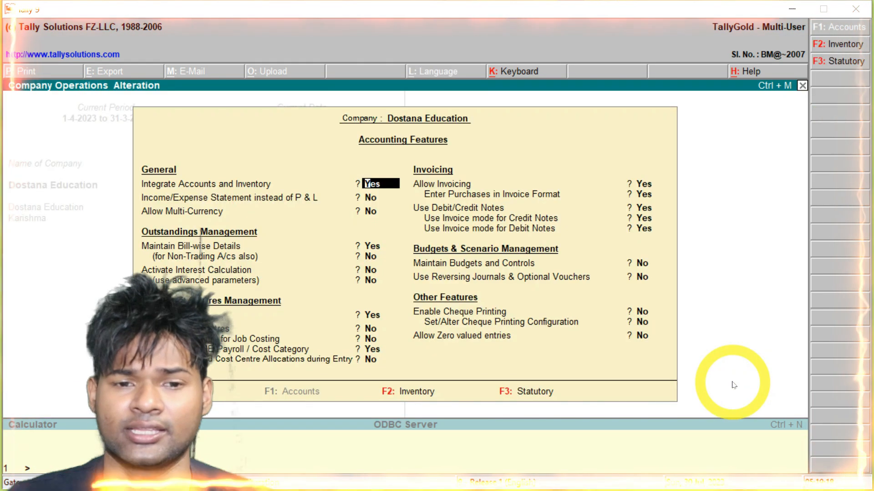
{"action": "key", "text": "Return"}
{"action": "key", "text": "Return"}
{"action": "key", "text": "Return"}
{"action": "key", "text": "Return"}
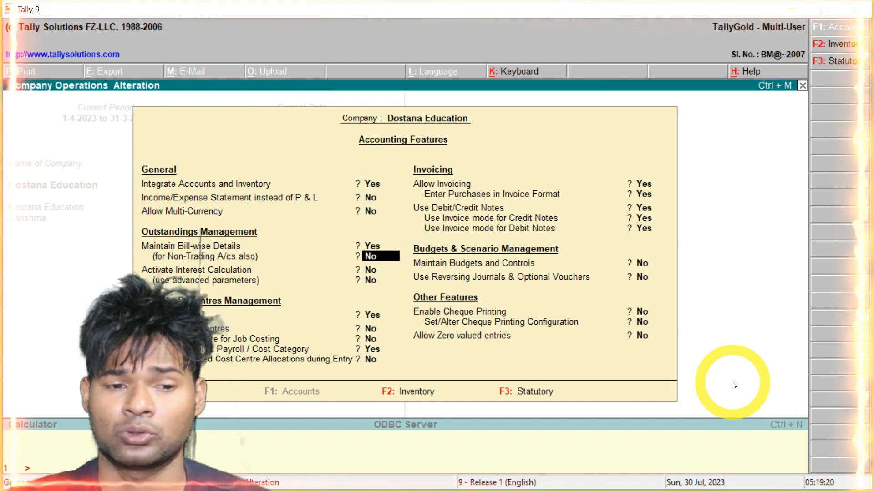
{"action": "key", "text": "Return"}
{"action": "key", "text": "Return"}
{"action": "key", "text": "Up"}
Keep Maintain Payroll / Cost Category at Yes and accept the accounting features
{"action": "key", "text": "Up"}
{"action": "key", "text": "Up"}
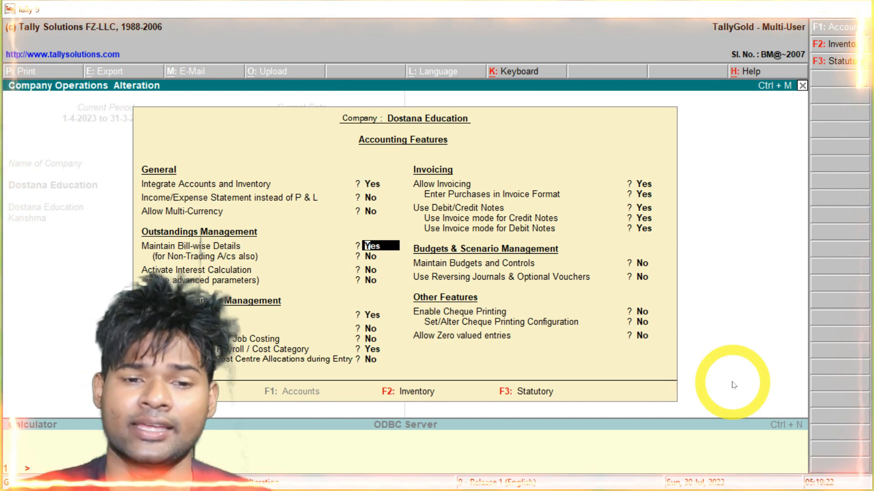
{"action": "key", "text": "n"}
{"action": "key", "text": "Return"}
{"action": "key", "text": "Return"}
{"action": "key", "text": "Return"}
{"action": "key", "text": "Up"}
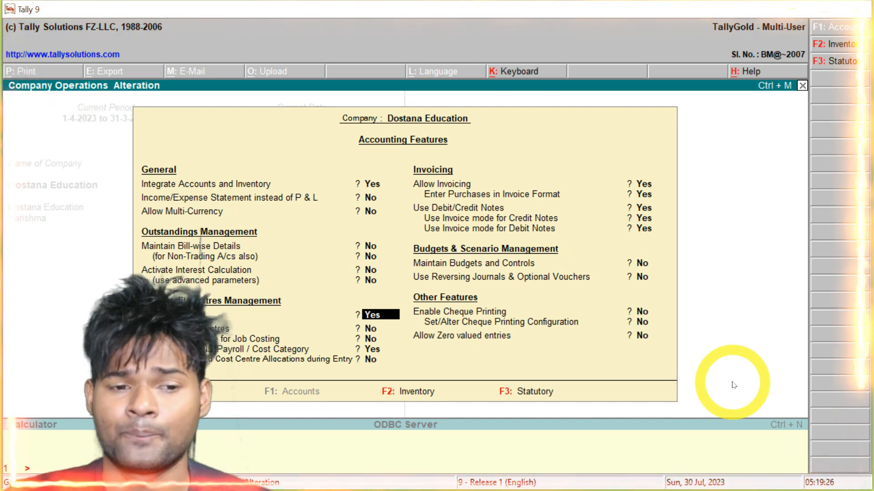
{"action": "key", "text": "Return"}
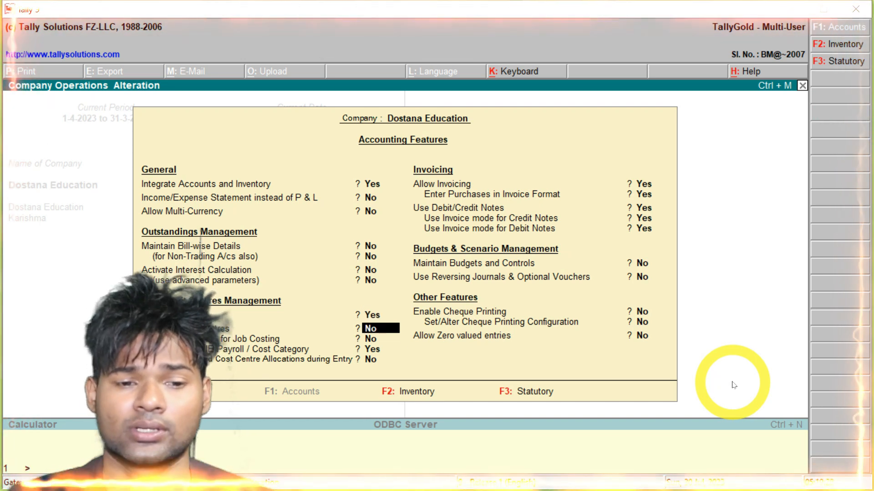
{"action": "key", "text": "Return"}
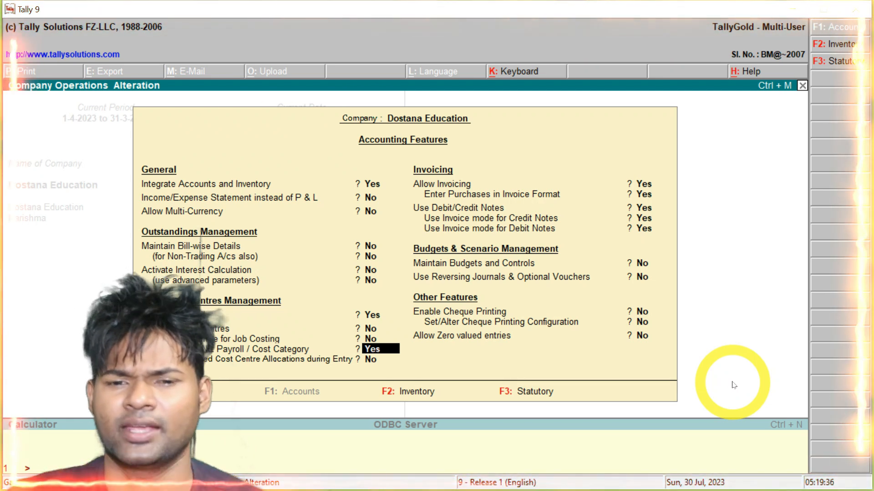
{"action": "key", "text": "Return"}
{"action": "key", "text": "Return"}
{"action": "key", "text": "Return"}
{"action": "key", "text": "Return"}
{"action": "key", "text": "Return"}
{"action": "key", "text": "Return"}
{"action": "key", "text": "Return"}
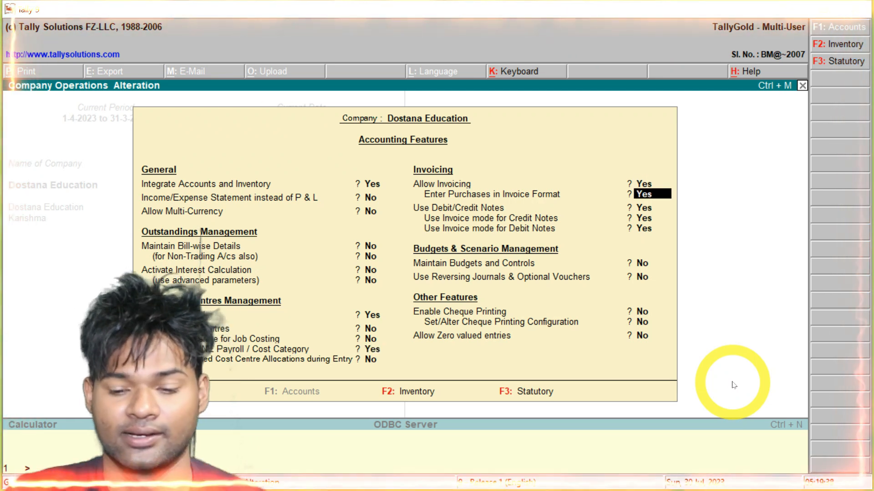
{"action": "key", "text": "Return"}
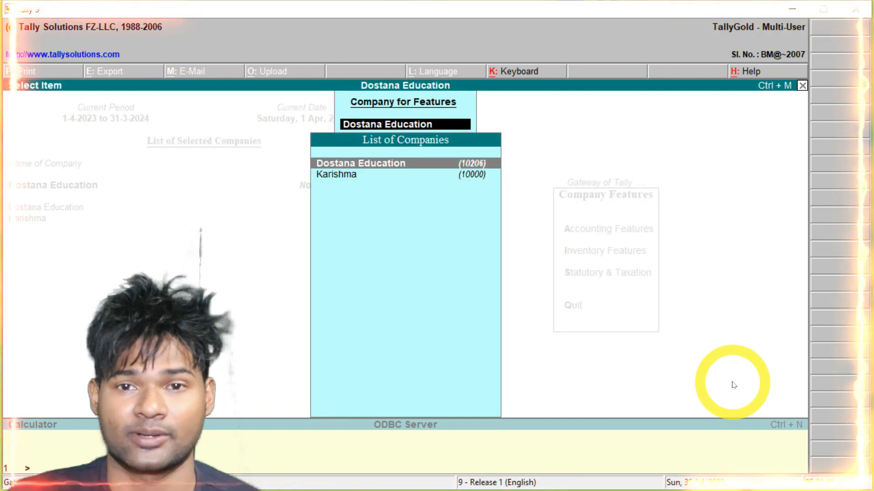
{"action": "key", "text": "Return"}
{"action": "key", "text": "Escape"}
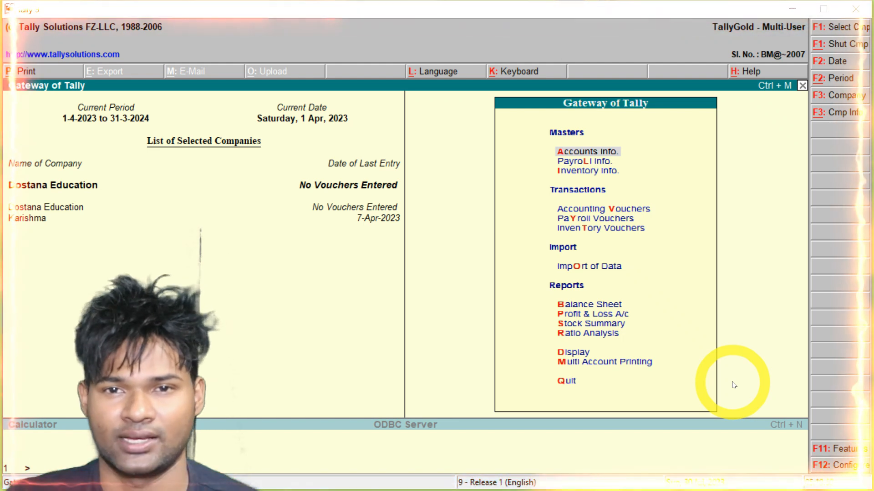
Look over Payroll Info and Inventory Info, then return to Accounts Info
{"action": "key", "text": "Down"}
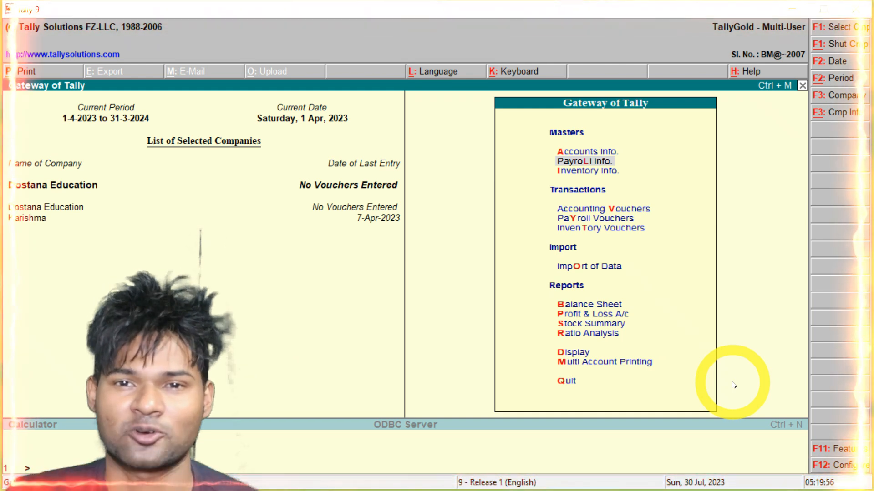
{"action": "key", "text": "Down"}
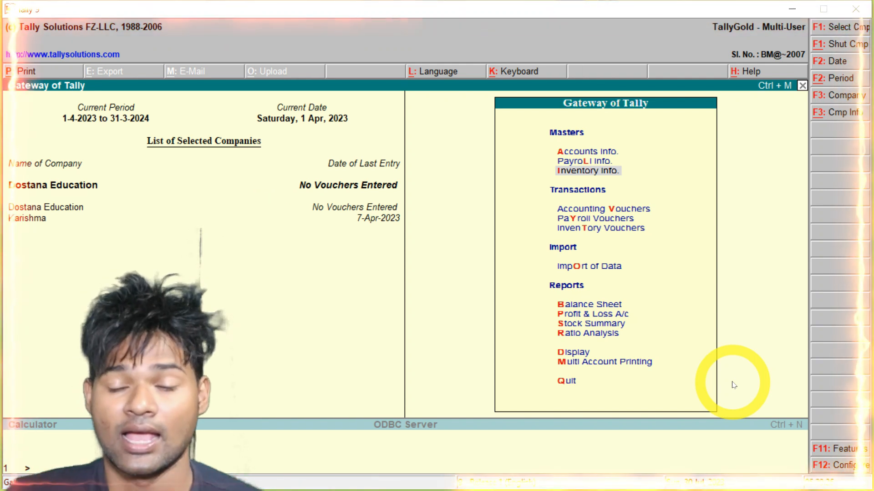
{"action": "key", "text": "Up"}
{"action": "key", "text": "Up"}
Go to Accounts Info > Ledgers and begin a single ledger creation
{"action": "key", "text": "Return"}
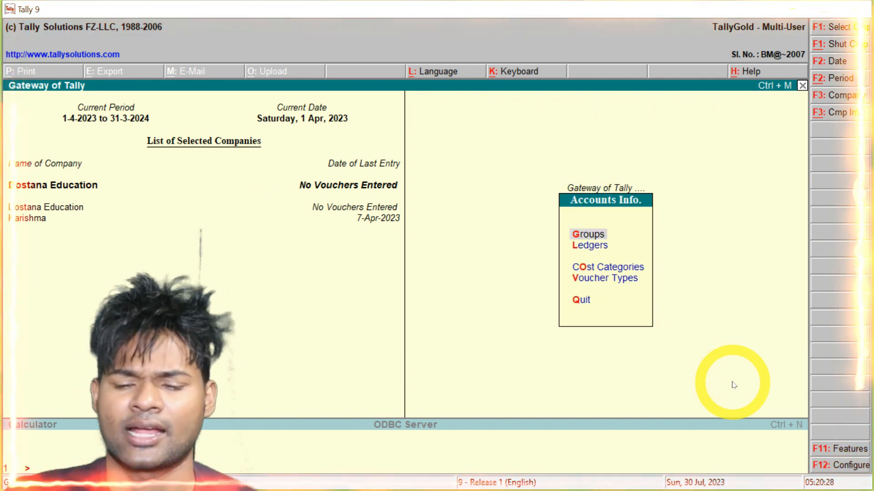
{"action": "key", "text": "Down"}
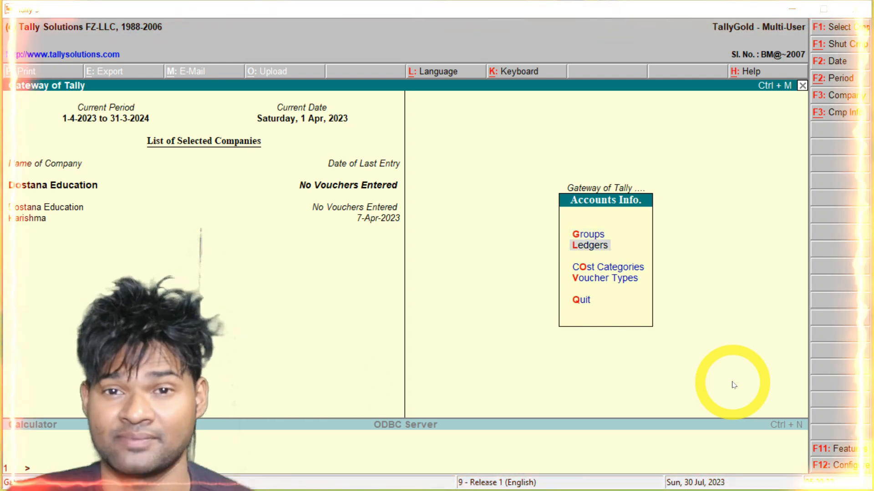
{"action": "key", "text": "Return"}
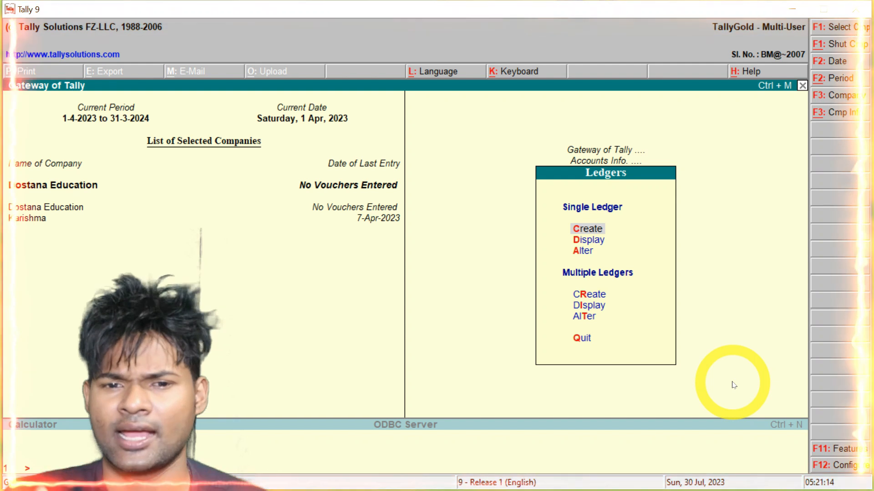
{"action": "key", "text": "Return"}
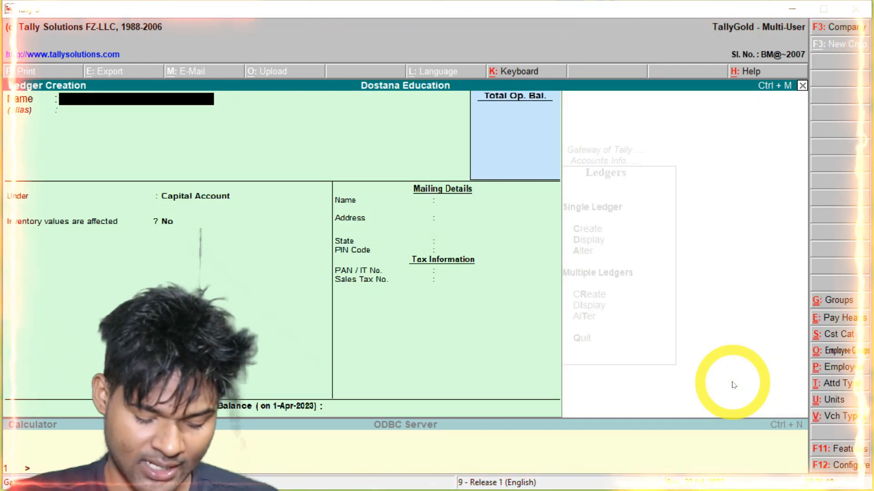
Create ledgers BANK OF INDIA, SBI and CB under Bank Accounts
{"action": "type", "text": "BANK OF"}
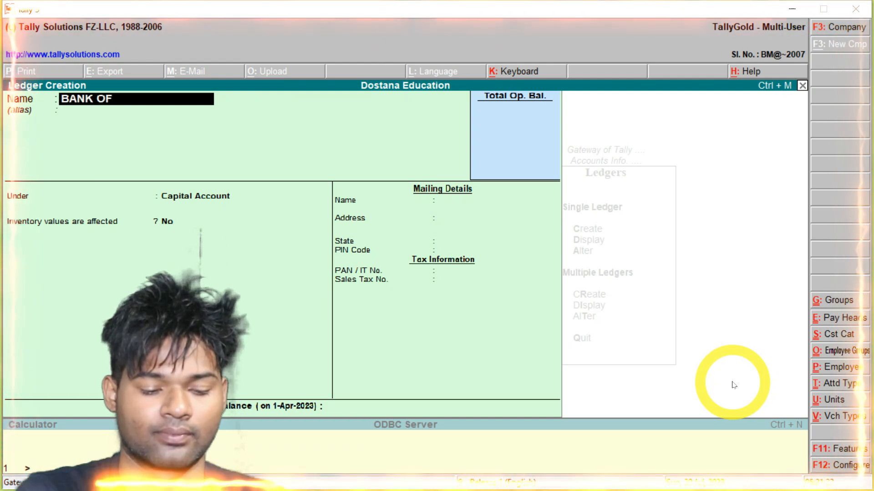
{"action": "type", "text": " INDIA"}
{"action": "key", "text": "Return"}
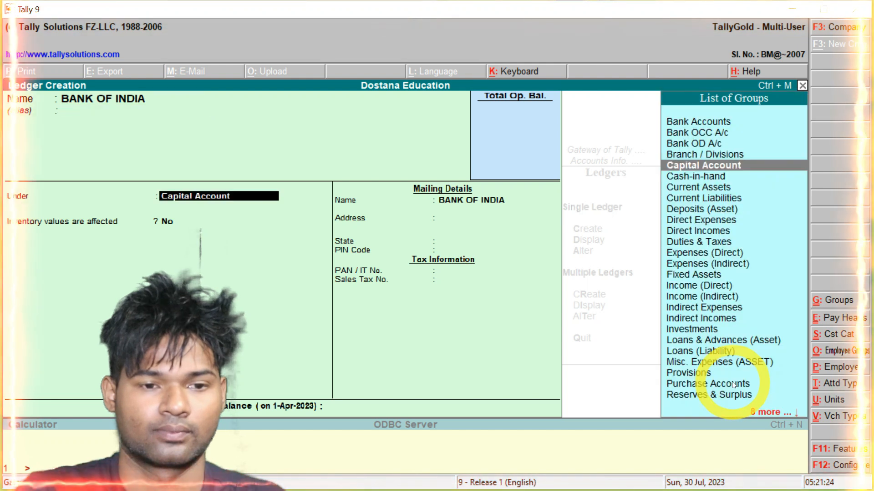
{"action": "type", "text": "B"}
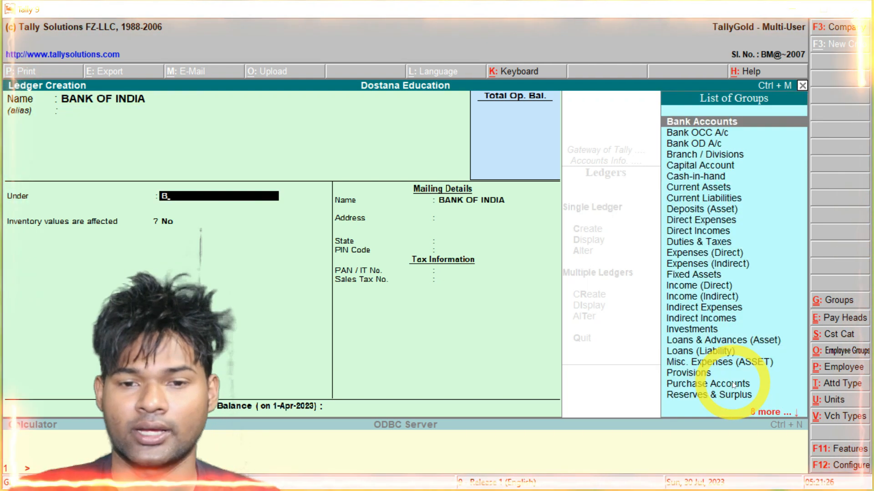
{"action": "key", "text": "Return"}
{"action": "key", "text": "Return"}
{"action": "key", "text": "Return"}
{"action": "key", "text": "Return"}
{"action": "key", "text": "Return"}
{"action": "key", "text": "Return"}
{"action": "key", "text": "Return"}
{"action": "key", "text": "Return"}
{"action": "type", "text": "SBI"}
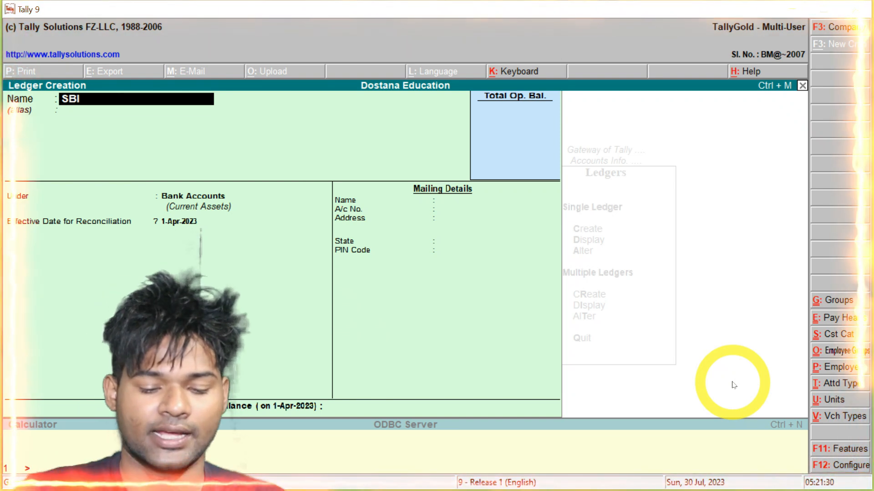
{"action": "key", "text": "Return"}
{"action": "key", "text": "Return"}
{"action": "key", "text": "Return"}
{"action": "key", "text": "Return"}
{"action": "key", "text": "Return"}
{"action": "key", "text": "Return"}
{"action": "key", "text": "Return"}
{"action": "key", "text": "Return"}
{"action": "key", "text": "Return"}
{"action": "key", "text": "Return"}
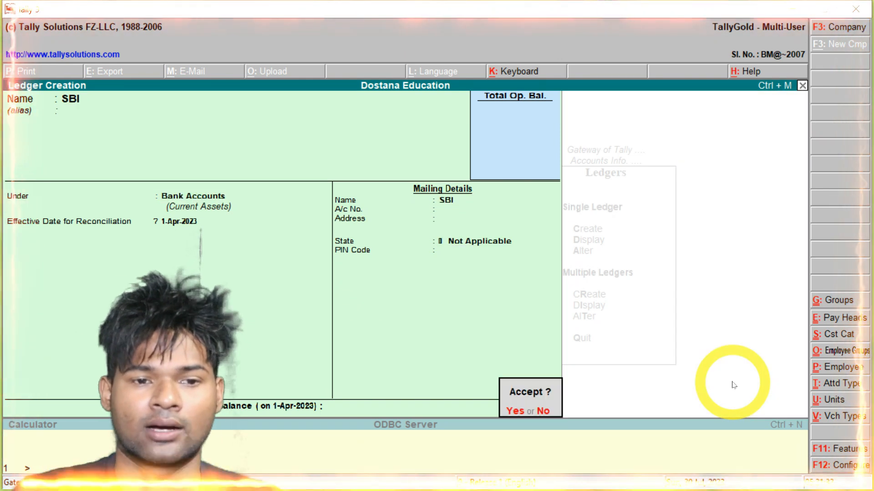
{"action": "key", "text": "Return"}
{"action": "type", "text": "CB"}
{"action": "key", "text": "Return"}
{"action": "key", "text": "Return"}
{"action": "key", "text": "Return"}
{"action": "key", "text": "Return"}
{"action": "key", "text": "Return"}
{"action": "key", "text": "Return"}
{"action": "key", "text": "Return"}
{"action": "key", "text": "Return"}
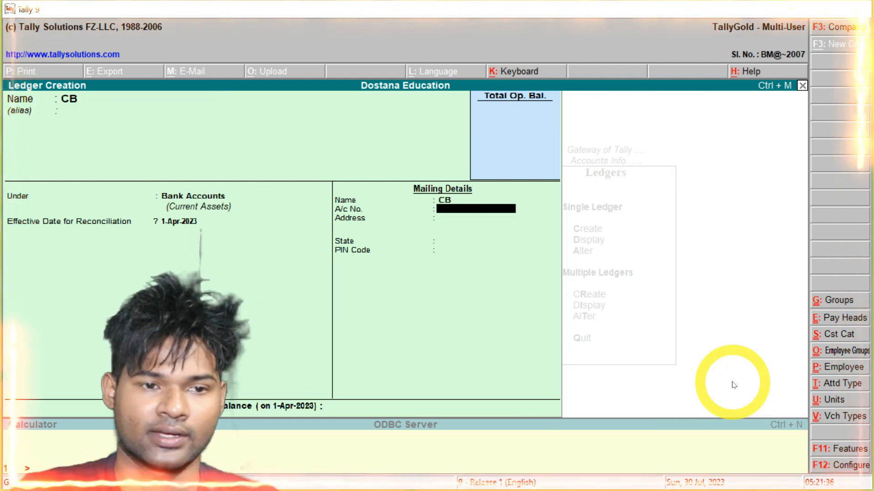
{"action": "key", "text": "Return"}
{"action": "key", "text": "Return"}
{"action": "key", "text": "Return"}
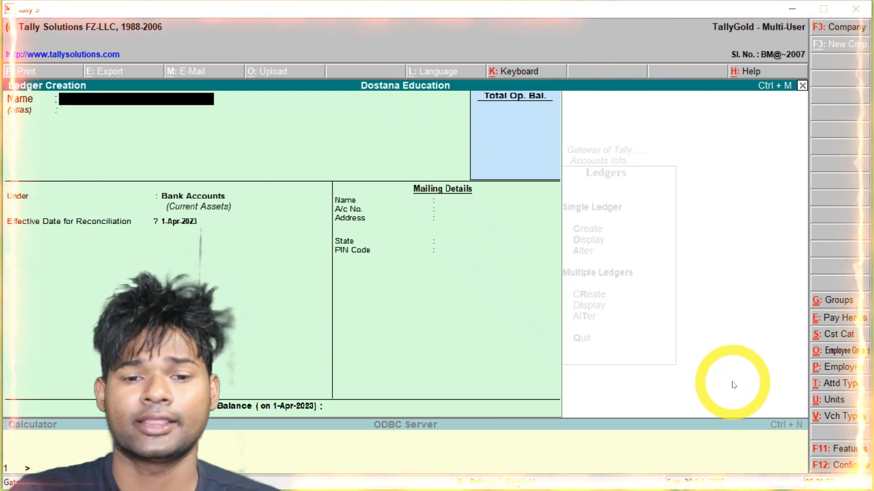
{"action": "key", "text": "Escape"}
{"action": "key", "text": "Escape"}
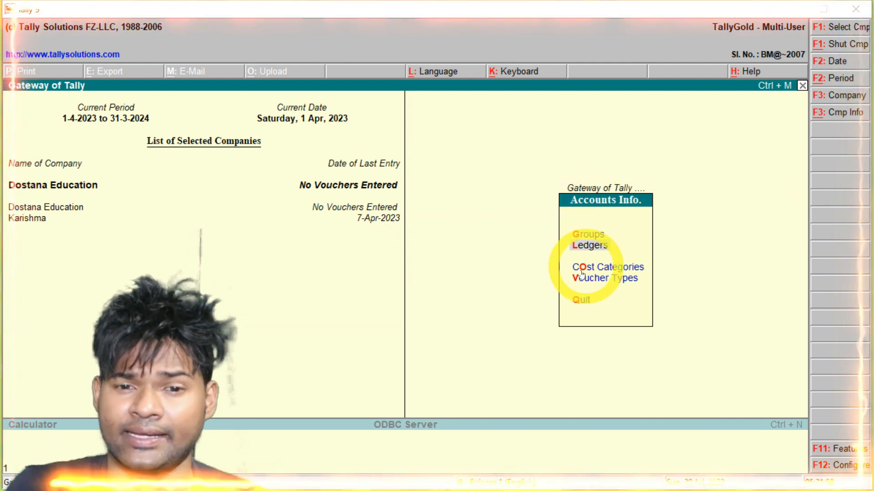
Glance at Inventory Info's stock categories, then go back to Accounts Info and choose Cost Categories
{"action": "key", "text": "Escape"}
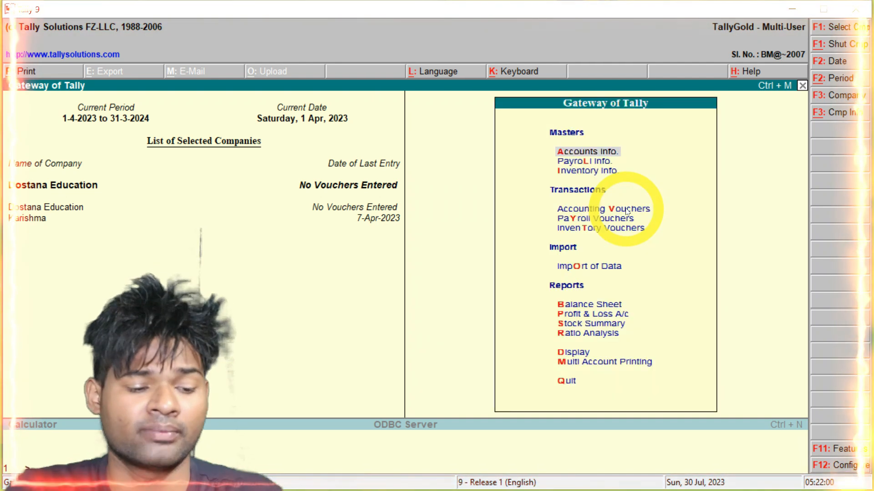
{"action": "key", "text": "Down"}
{"action": "key", "text": "Down"}
{"action": "key", "text": "Return"}
{"action": "key", "text": "Down"}
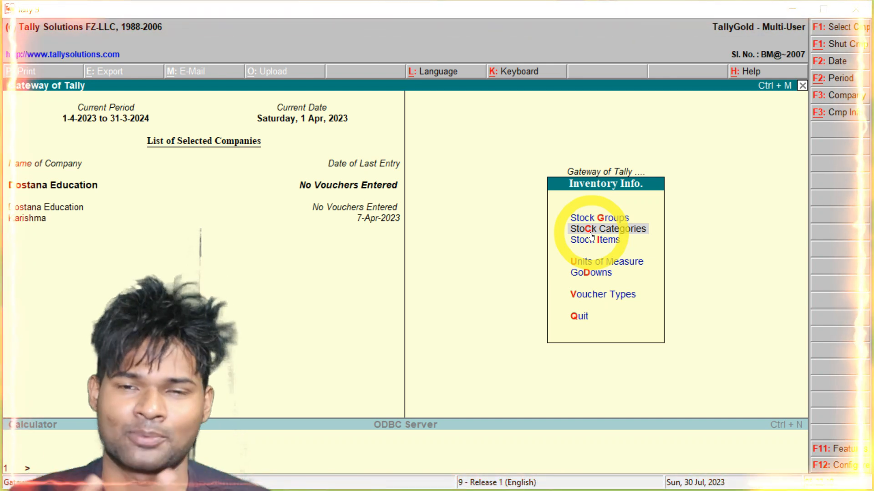
{"action": "key", "text": "Escape"}
{"action": "key", "text": "Up"}
{"action": "key", "text": "Up"}
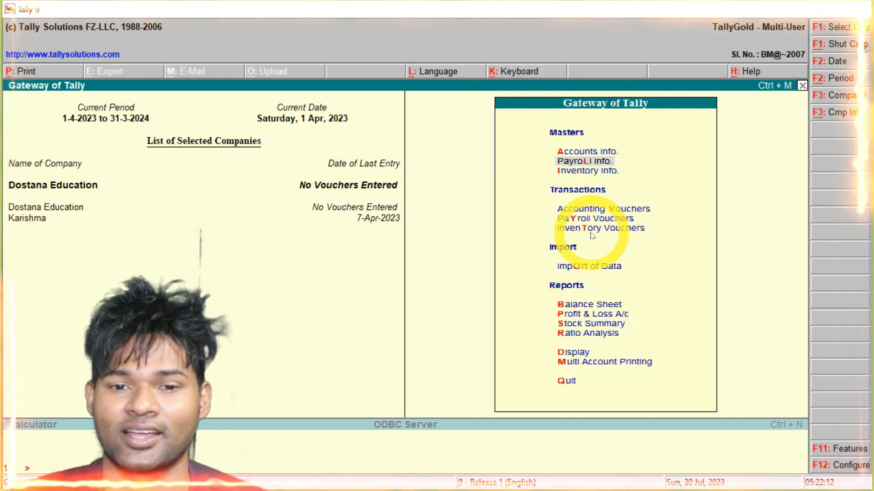
{"action": "key", "text": "Return"}
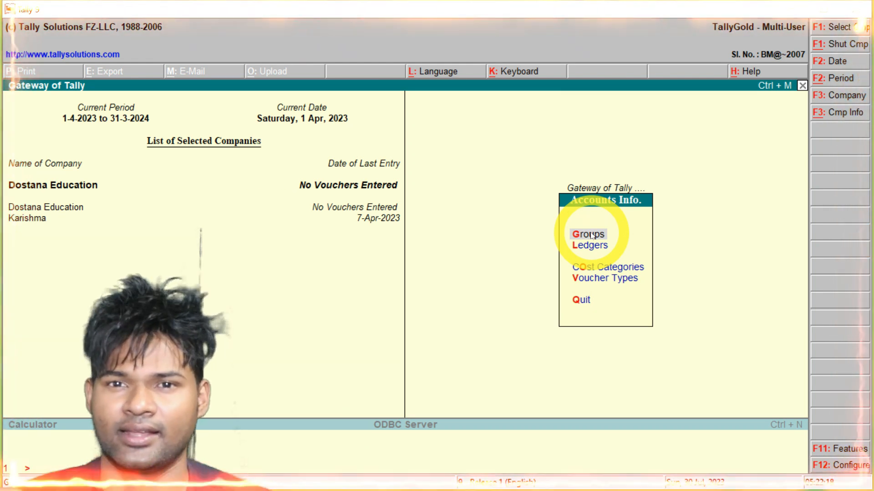
{"action": "key", "text": "Down"}
{"action": "key", "text": "Down"}
{"action": "key", "text": "Down"}
{"action": "key", "text": "Up"}
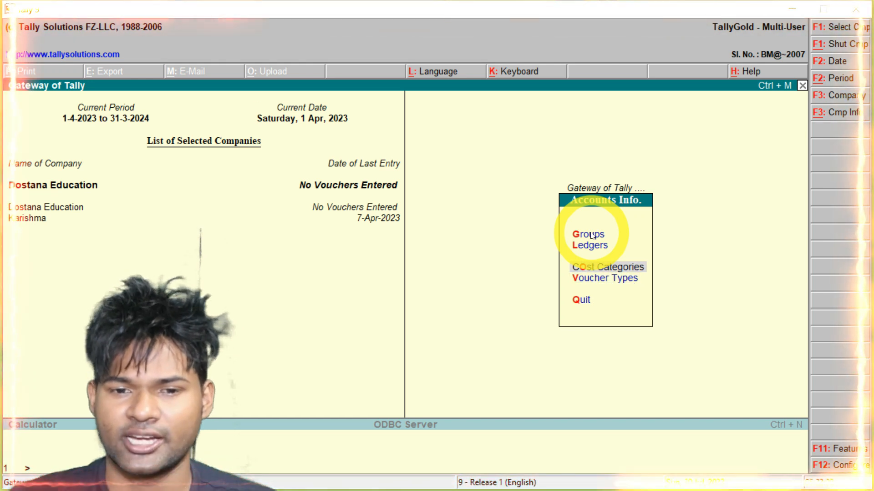
{"action": "key", "text": "Return"}
Create cost categories BUNDU, RANCHI, TATA and DELHI
{"action": "key", "text": "Return"}
{"action": "type", "text": "BUNDU"}
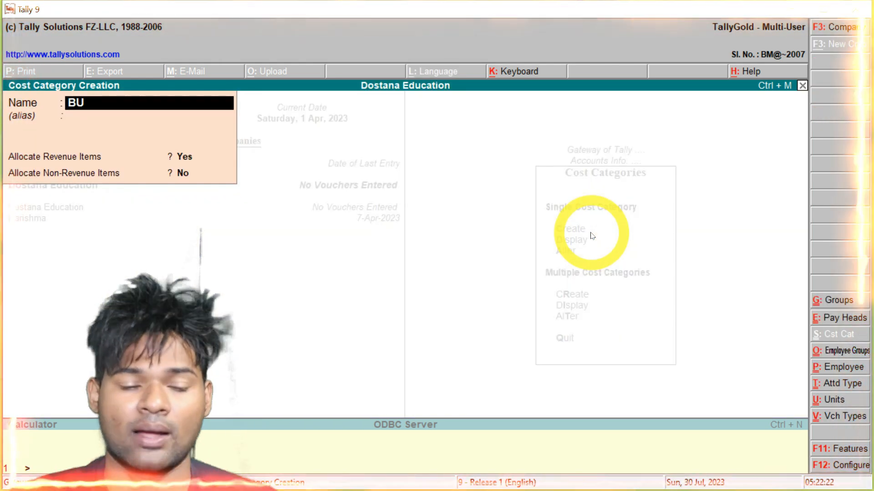
{"action": "key", "text": "Return"}
{"action": "key", "text": "Return"}
{"action": "key", "text": "Return"}
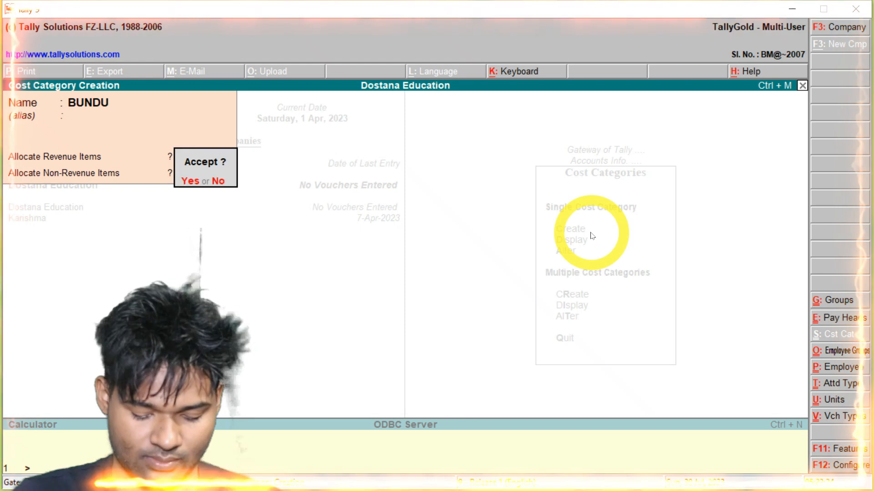
{"action": "key", "text": "Return"}
{"action": "type", "text": "RANCHI"}
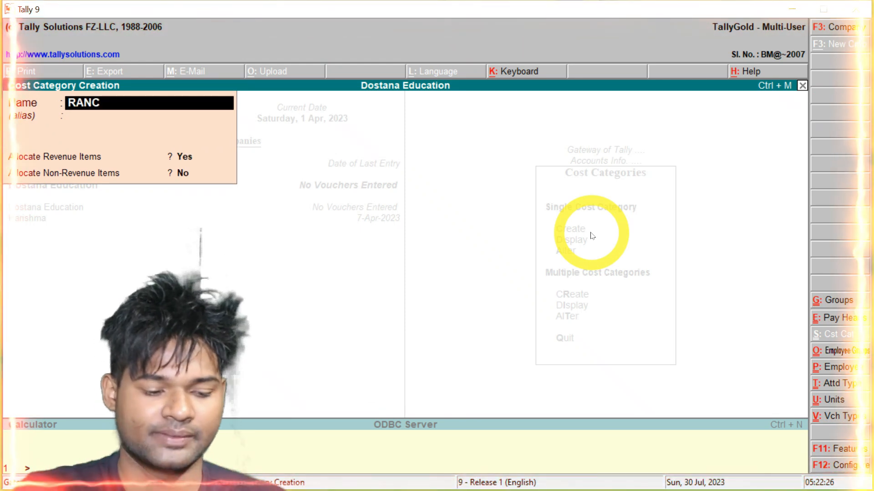
{"action": "key", "text": "Return"}
{"action": "key", "text": "Return"}
{"action": "key", "text": "Return"}
{"action": "key", "text": "Return"}
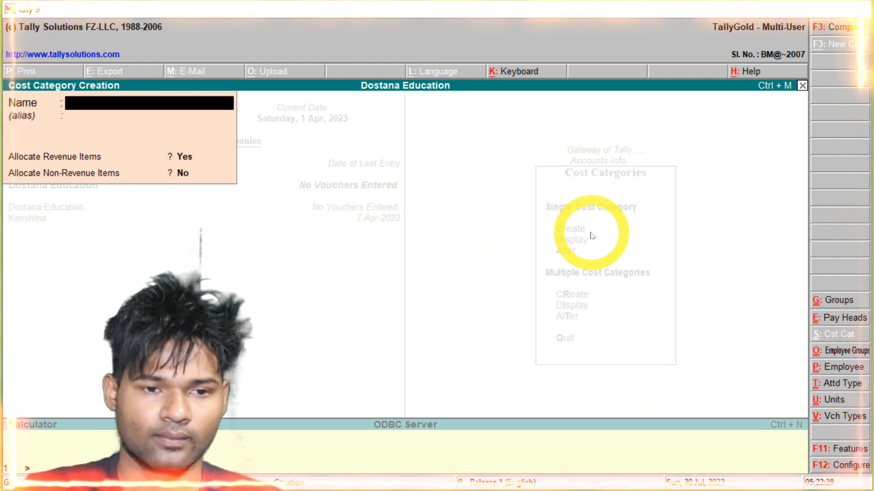
{"action": "type", "text": "TATA"}
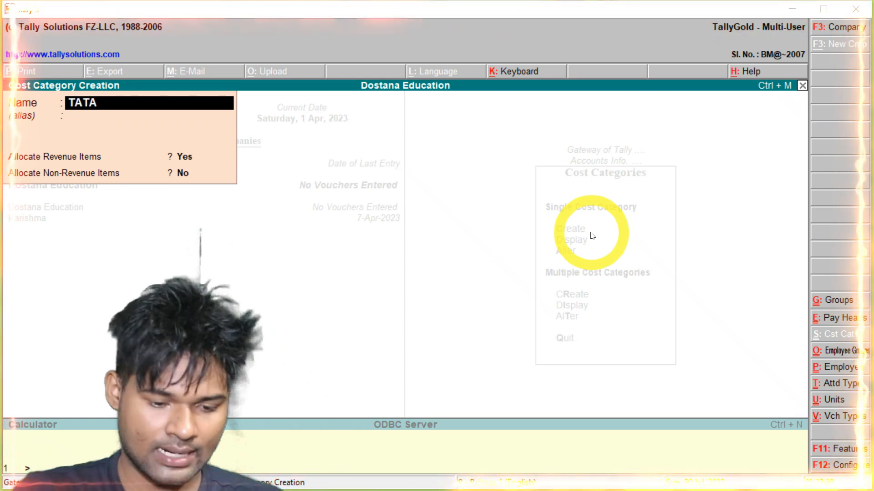
{"action": "key", "text": "Return"}
{"action": "key", "text": "Return"}
{"action": "key", "text": "Return"}
{"action": "key", "text": "Return"}
{"action": "type", "text": "D"}
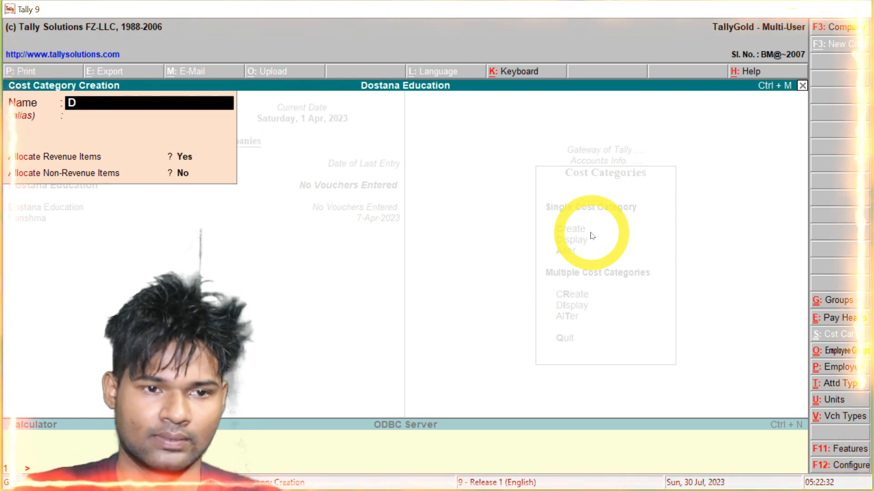
{"action": "type", "text": "ELHI"}
{"action": "key", "text": "Return"}
{"action": "key", "text": "Return"}
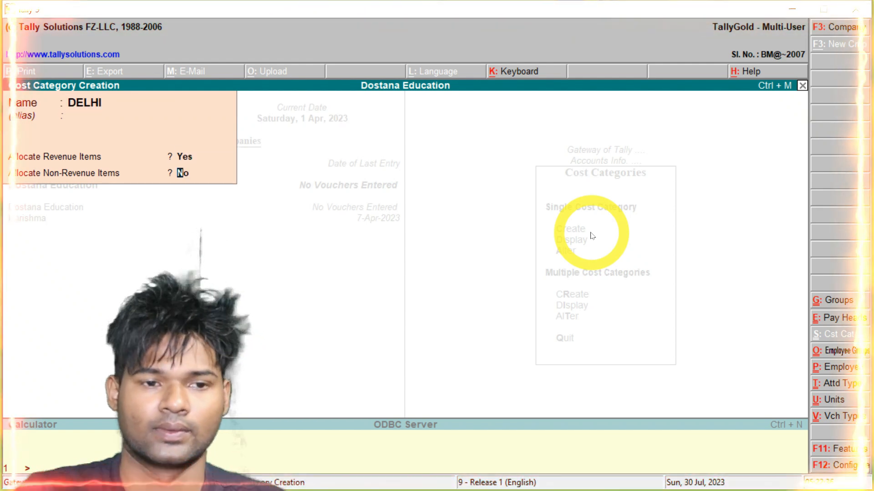
{"action": "key", "text": "Return"}
{"action": "key", "text": "Escape"}
{"action": "key", "text": "Return"}
{"action": "key", "text": "Escape"}
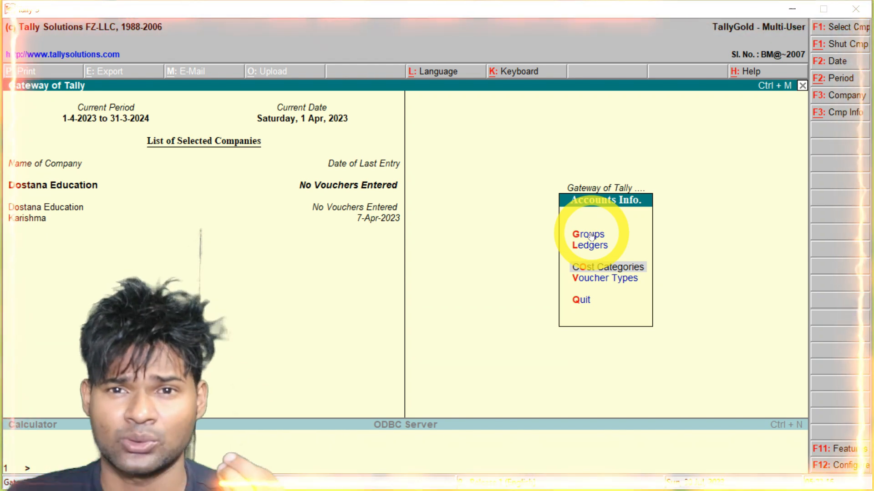
Go to Payroll Info > Employee Groups and begin single group creation
{"action": "key", "text": "Escape"}
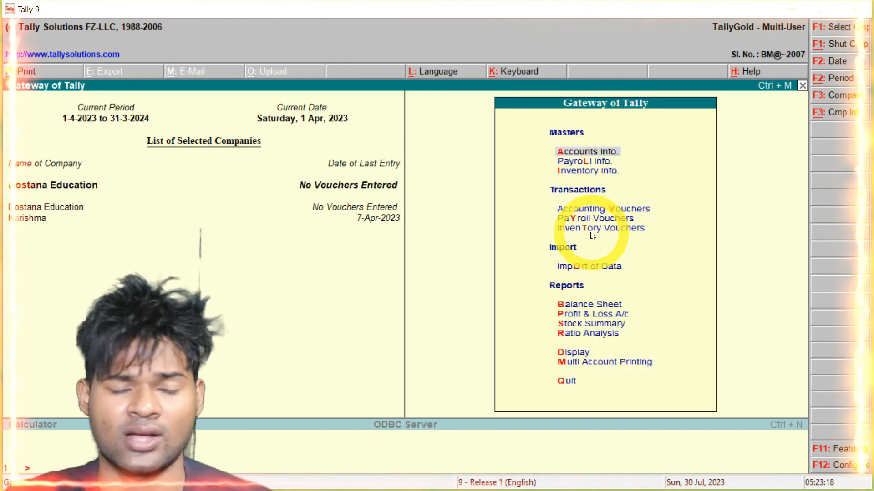
{"action": "key", "text": "Down"}
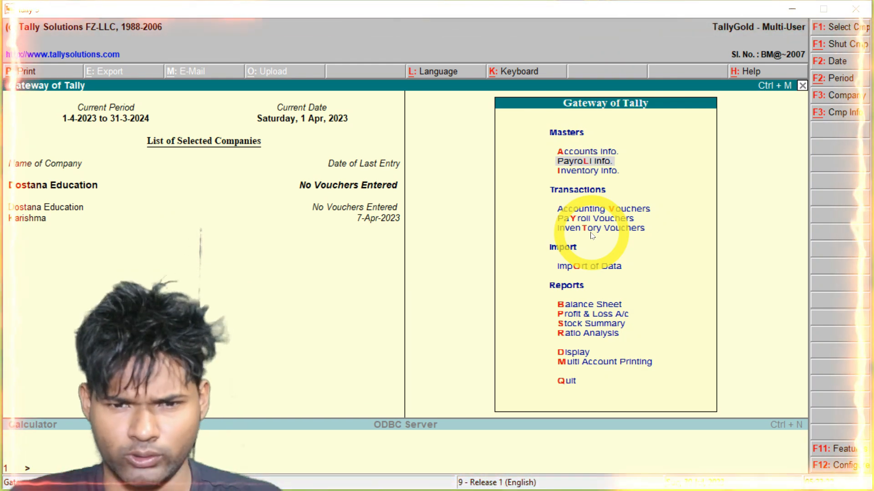
{"action": "key", "text": "Return"}
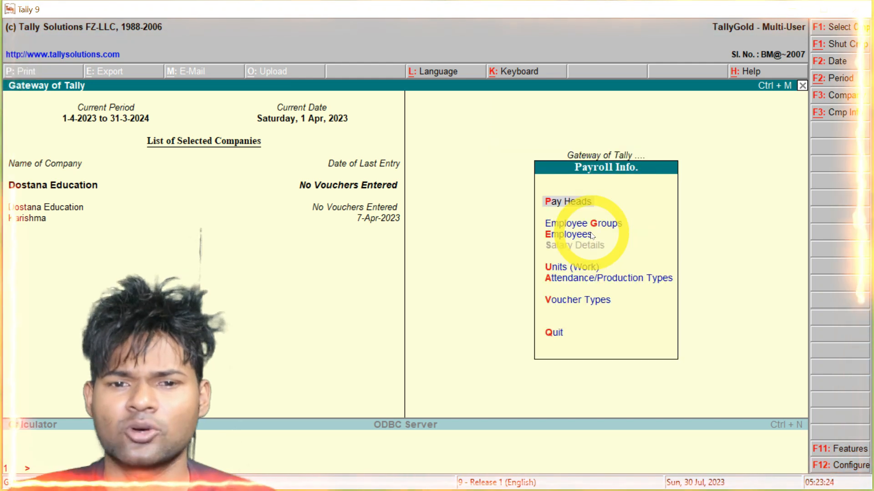
{"action": "key", "text": "Down"}
{"action": "key", "text": "Return"}
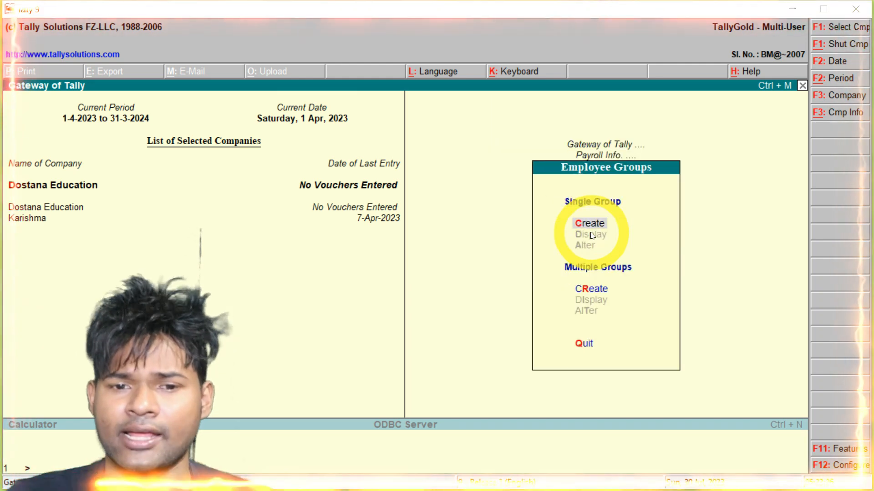
{"action": "key", "text": "Return"}
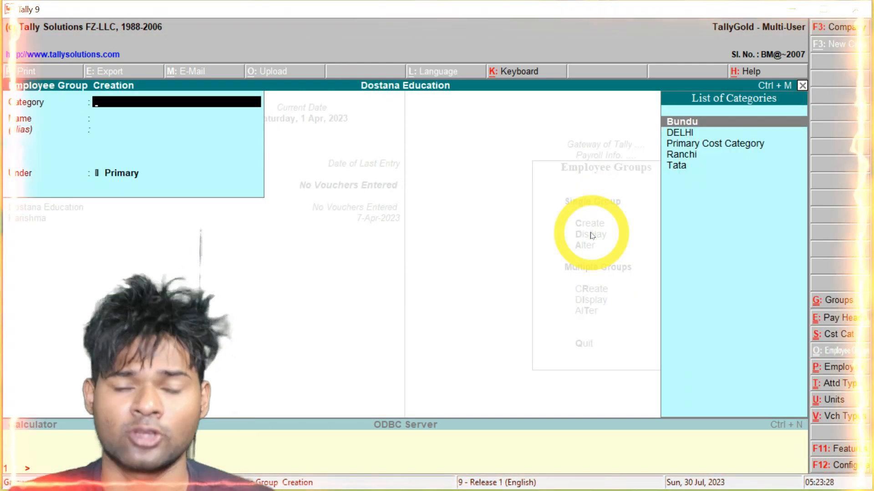
Create employee group DCA under Bundu and TALLY under Ranchi
{"action": "key", "text": "Return"}
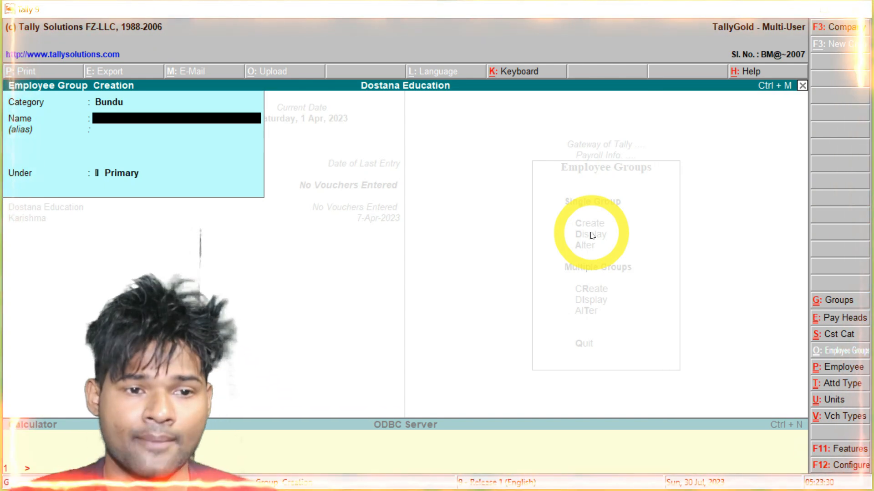
{"action": "type", "text": "DCA"}
{"action": "key", "text": "Return"}
{"action": "key", "text": "Return"}
{"action": "key", "text": "Return"}
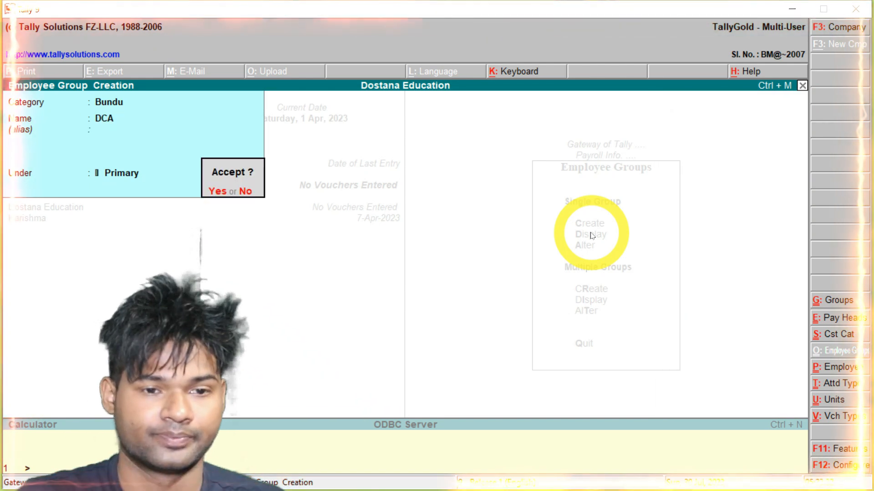
{"action": "key", "text": "Return"}
{"action": "key", "text": "BackSpace"}
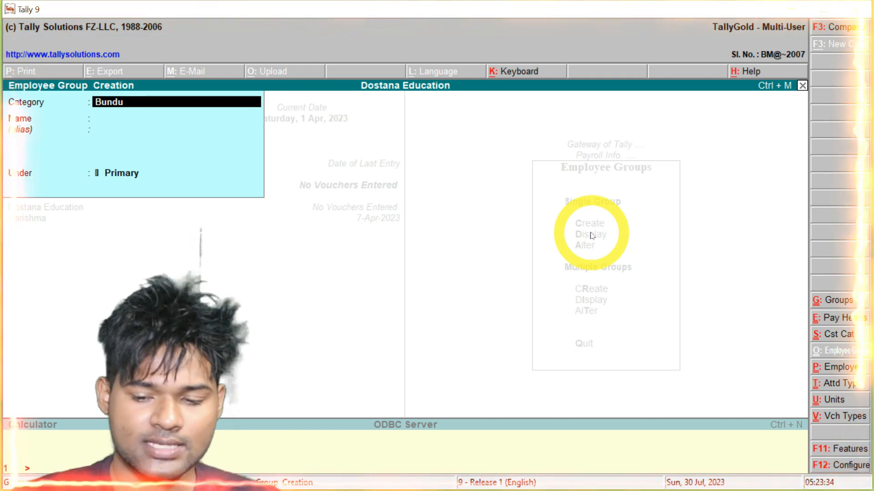
{"action": "type", "text": "Ra"}
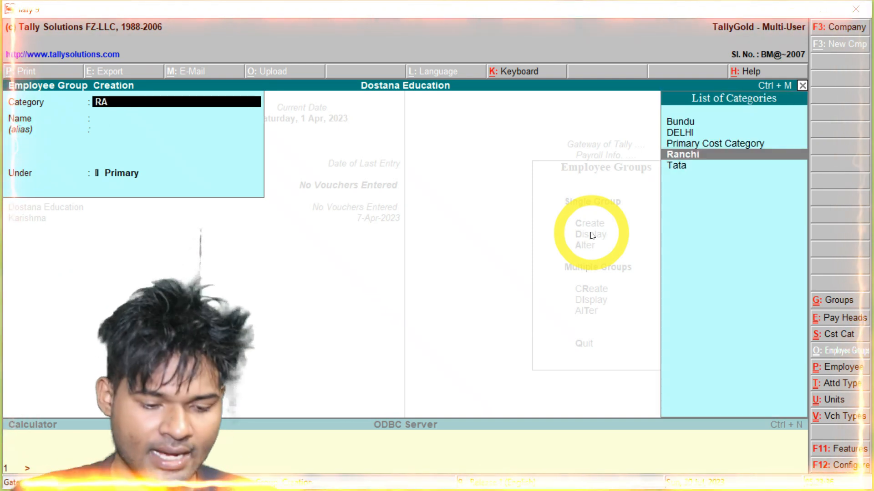
{"action": "key", "text": "Return"}
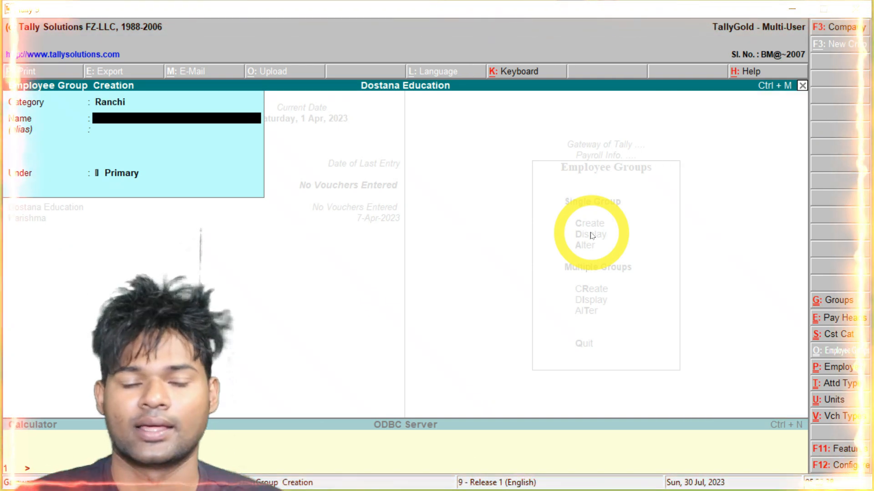
{"action": "type", "text": "TALLY"}
{"action": "key", "text": "Return"}
{"action": "key", "text": "Return"}
Create employee group INTERNET under Tata and ADCA under DELHI
{"action": "key", "text": "Return"}
{"action": "key", "text": "BackSpace"}
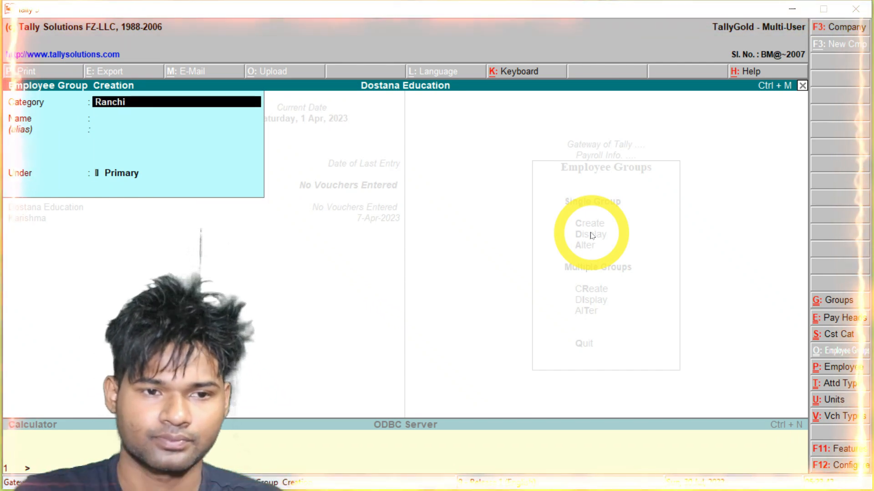
{"action": "type", "text": "TA"}
{"action": "key", "text": "Return"}
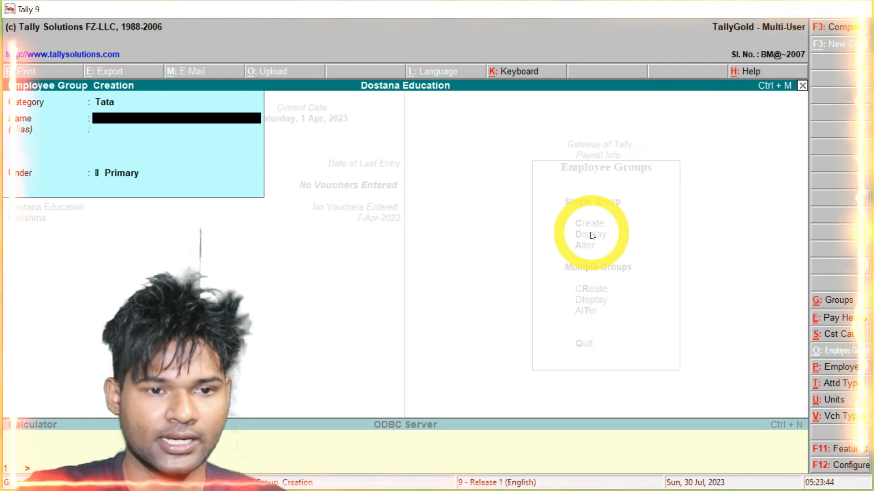
{"action": "type", "text": "INTERNET"}
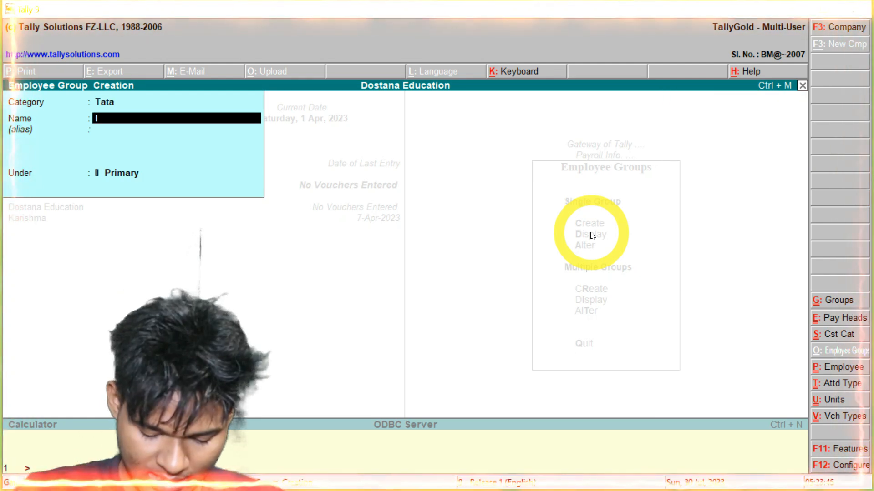
{"action": "key", "text": "Return"}
{"action": "key", "text": "Return"}
{"action": "key", "text": "Return"}
{"action": "key", "text": "Return"}
{"action": "key", "text": "BackSpace"}
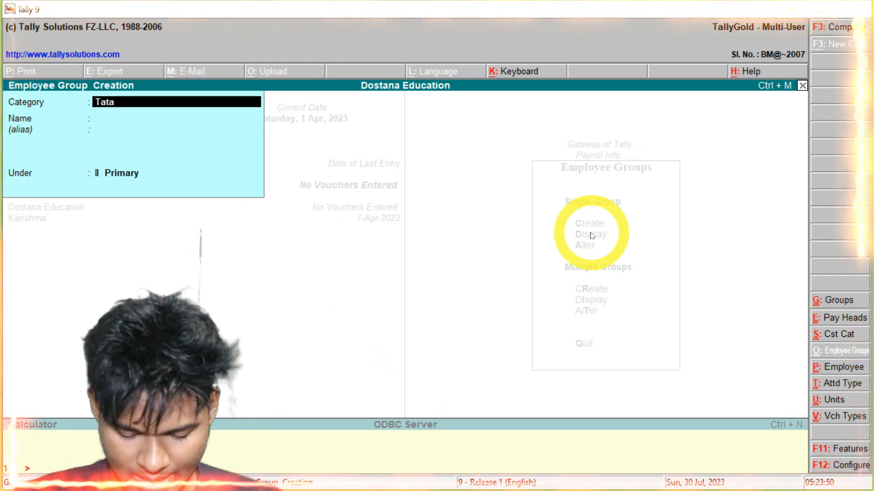
{"action": "type", "text": "DEL"}
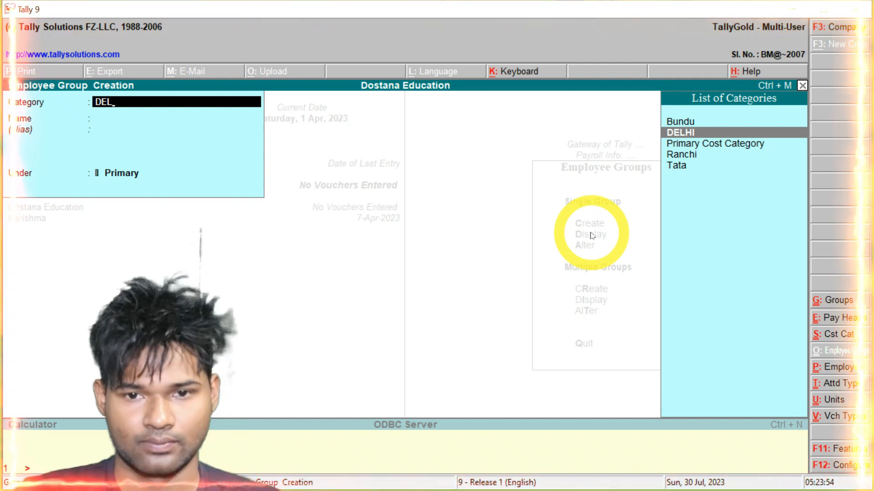
{"action": "key", "text": "Return"}
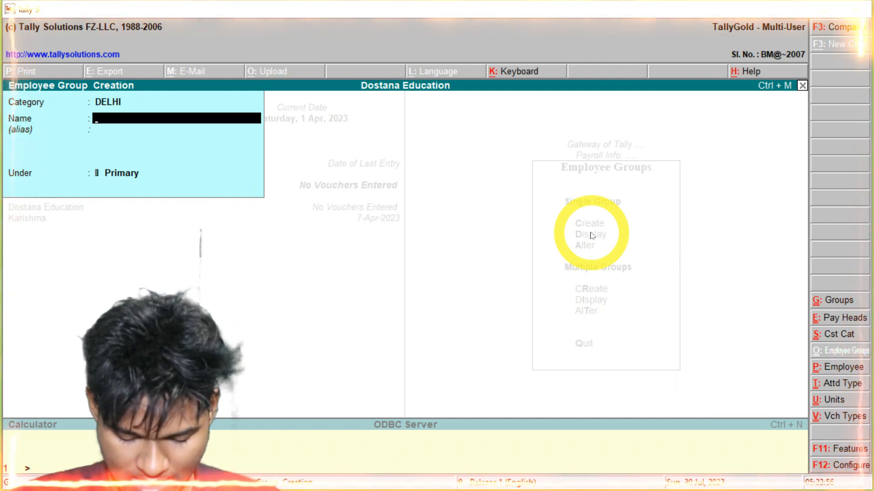
{"action": "type", "text": "ADCA"}
{"action": "key", "text": "Return"}
{"action": "key", "text": "Return"}
{"action": "key", "text": "Return"}
Create employee group DTP under Bundu
{"action": "key", "text": "BackSpace"}
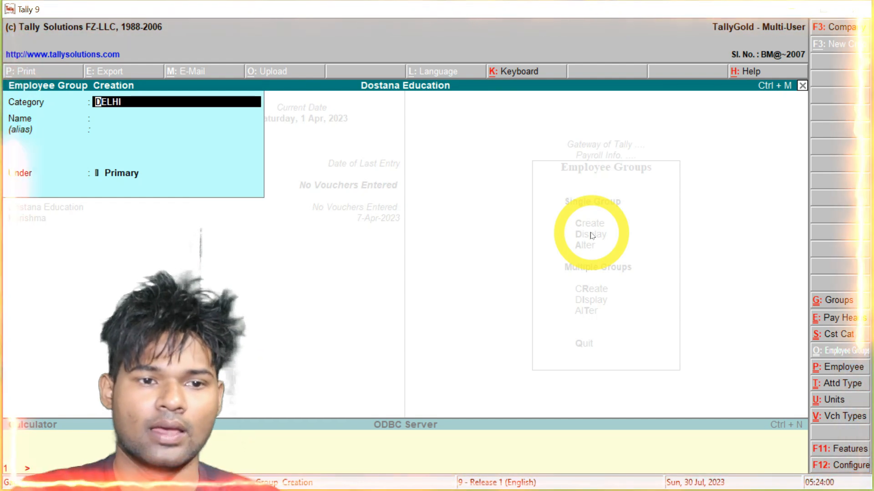
{"action": "type", "text": "bun"}
{"action": "key", "text": "Return"}
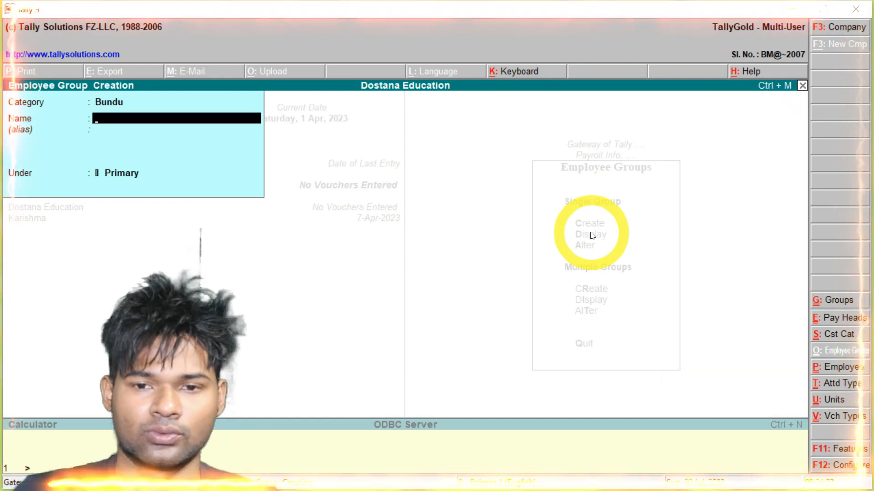
{"action": "type", "text": "DTP"}
{"action": "key", "text": "Return"}
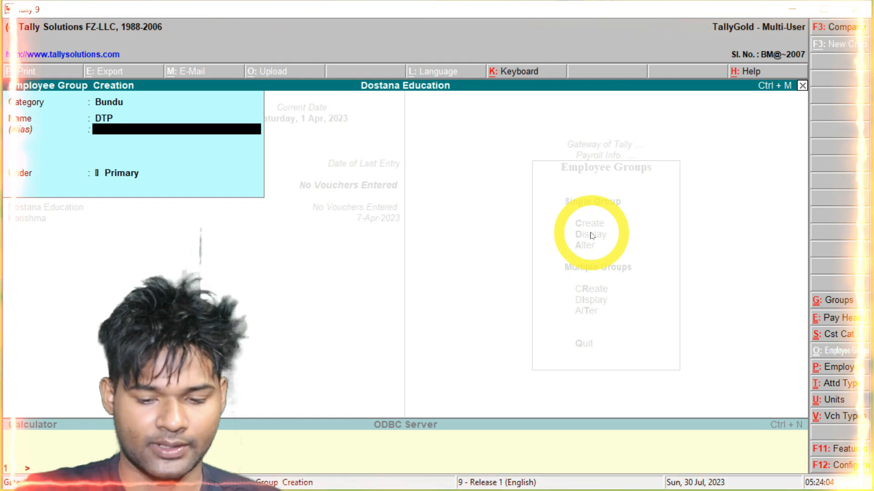
{"action": "key", "text": "Return"}
{"action": "key", "text": "Return"}
{"action": "key", "text": "Escape"}
{"action": "key", "text": "Return"}
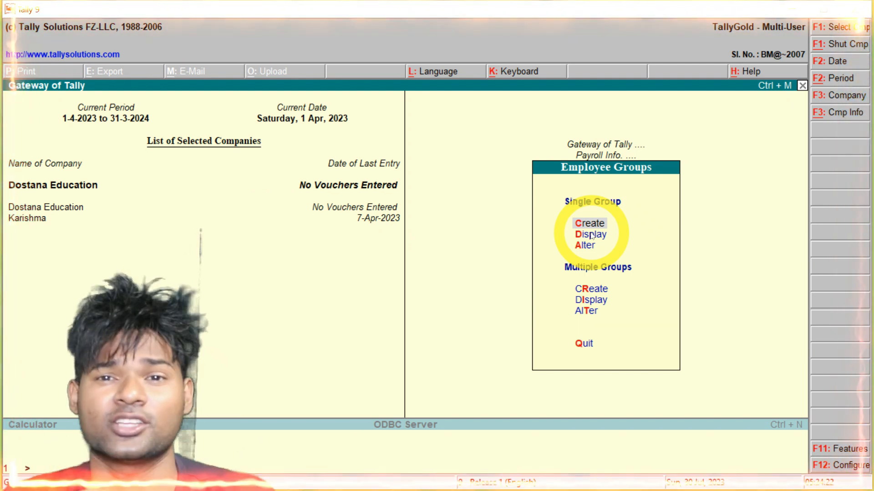
Go back to Gateway of Tally and browse the Inventory Info masters before closing them
{"action": "key", "text": "Escape"}
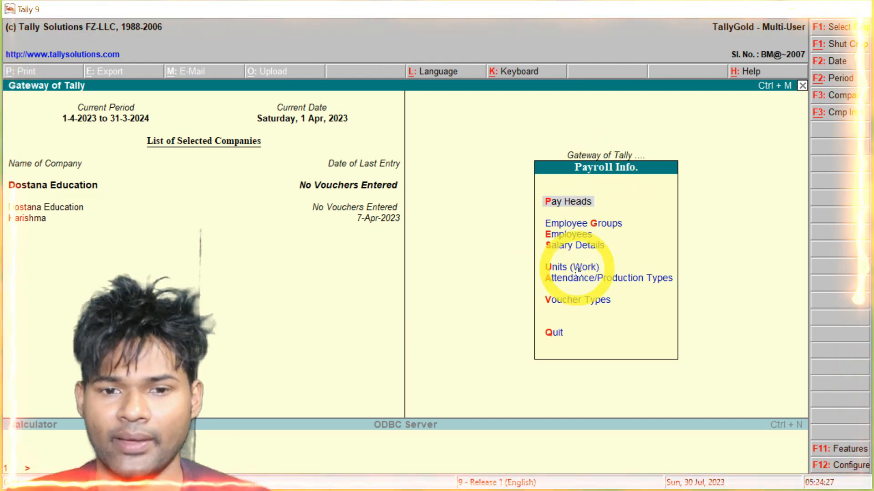
{"action": "key", "text": "Escape"}
{"action": "key", "text": "Down"}
{"action": "key", "text": "Down"}
{"action": "key", "text": "Return"}
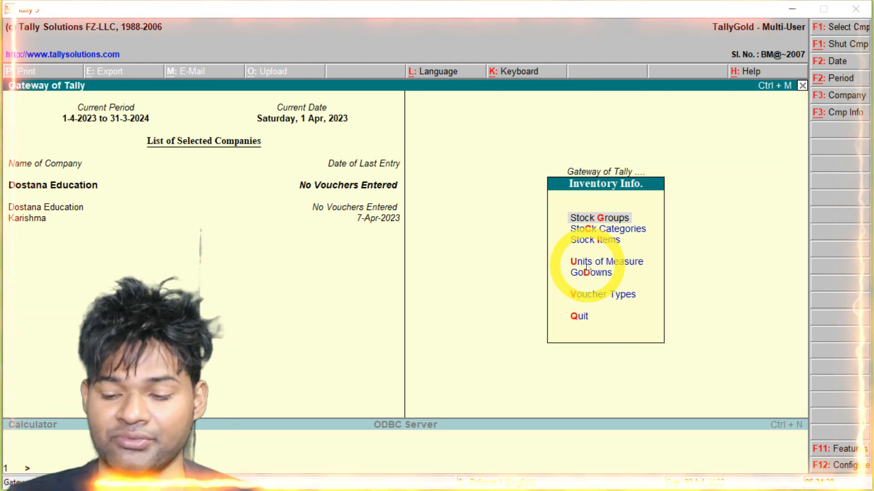
{"action": "key", "text": "Up"}
{"action": "key", "text": "Up"}
{"action": "key", "text": "Up"}
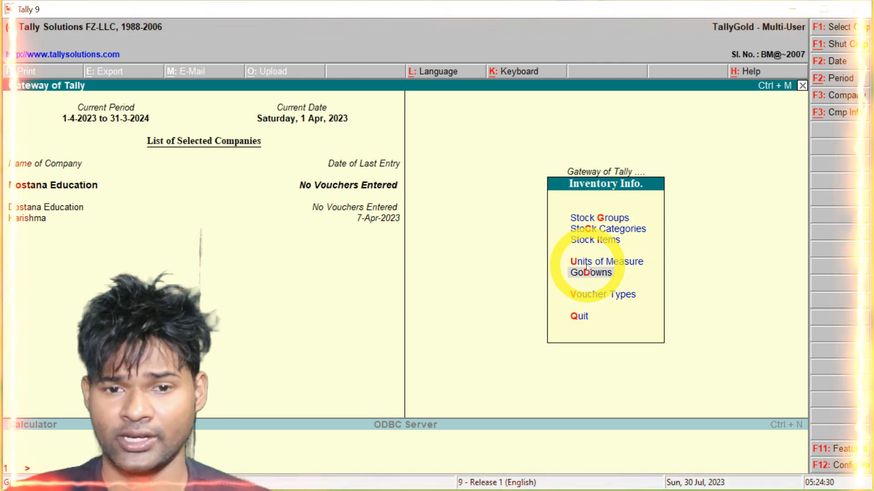
{"action": "key", "text": "Up"}
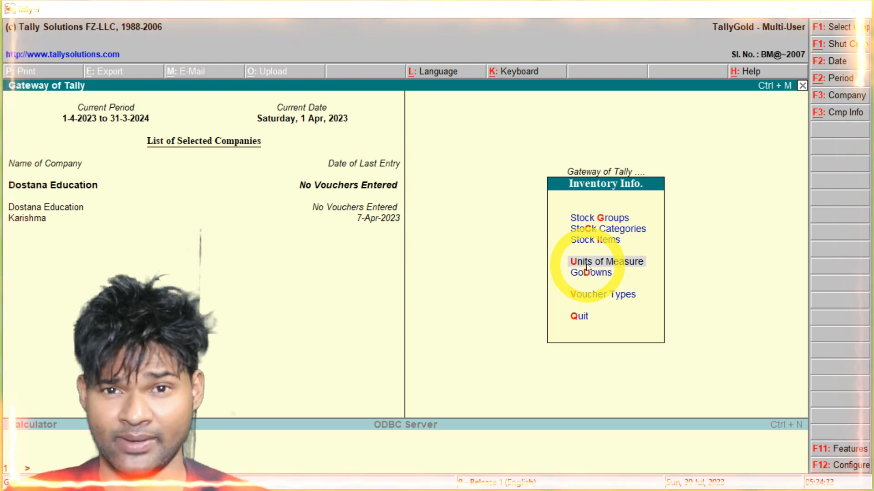
{"action": "key", "text": "Escape"}
Open Units (Work) under Payroll Info
{"action": "key", "text": "Down"}
{"action": "key", "text": "Down"}
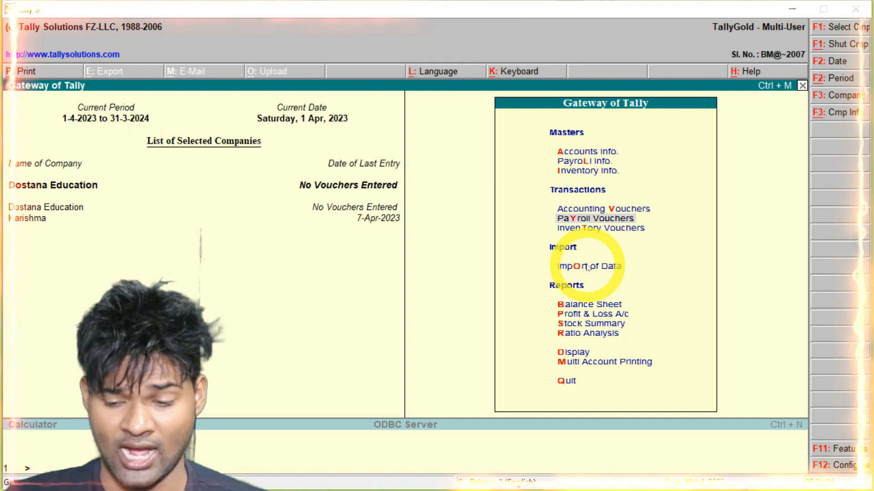
{"action": "key", "text": "Up"}
{"action": "key", "text": "Up"}
{"action": "key", "text": "Up"}
{"action": "key", "text": "Return"}
{"action": "key", "text": "Down"}
{"action": "key", "text": "Down"}
{"action": "key", "text": "Down"}
{"action": "key", "text": "Down"}
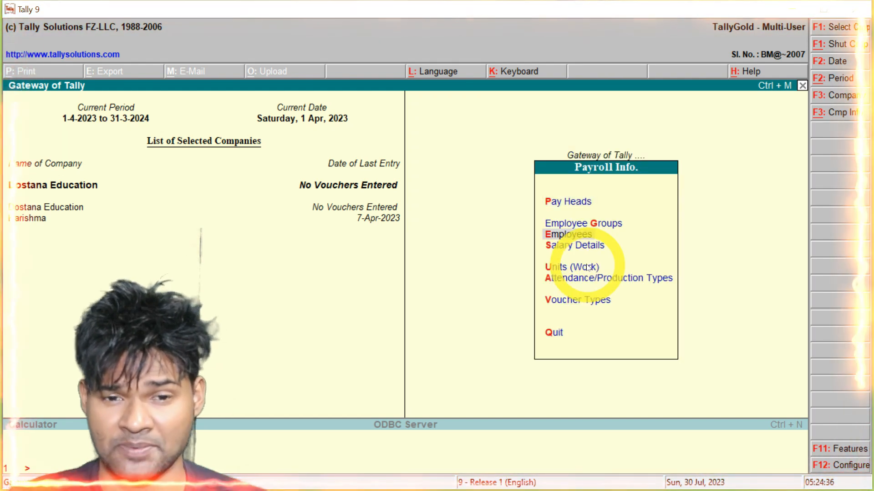
{"action": "key", "text": "Return"}
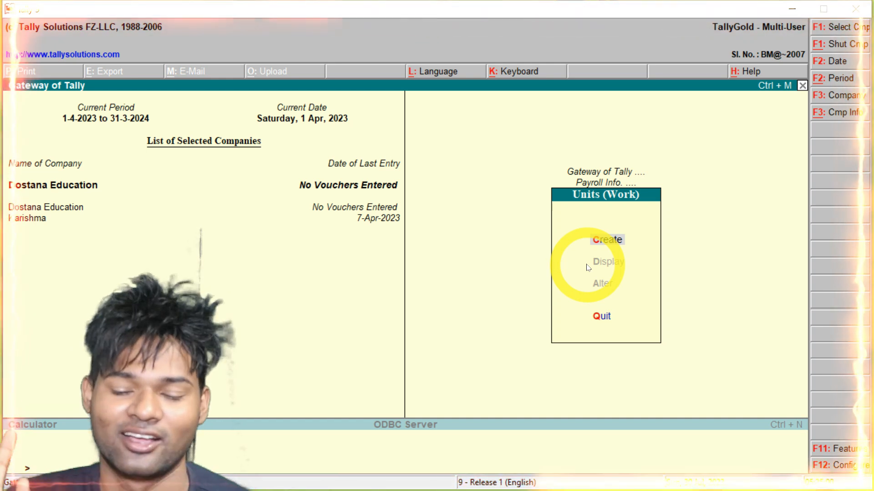
Create the simple work units PCS and DY
{"action": "key", "text": "Return"}
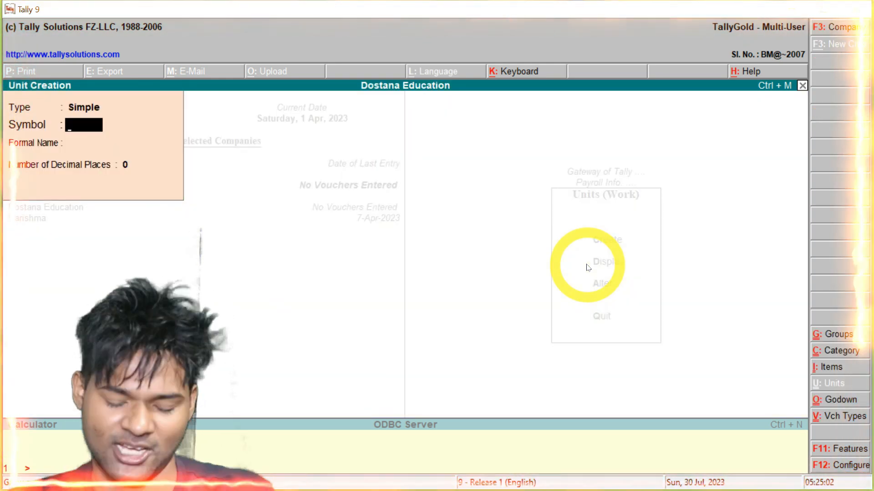
{"action": "type", "text": "PCS"}
{"action": "key", "text": "Return"}
{"action": "key", "text": "Return"}
{"action": "key", "text": "Return"}
{"action": "key", "text": "Return"}
{"action": "type", "text": "DY"}
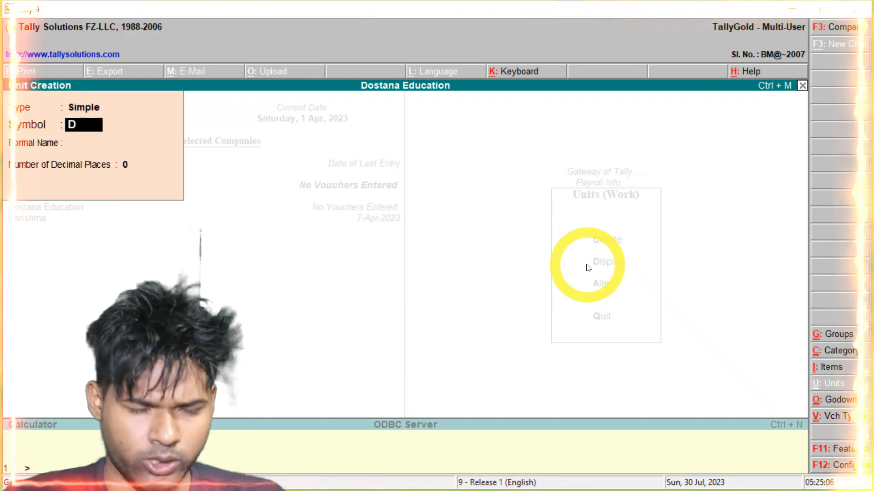
{"action": "key", "text": "Return"}
{"action": "key", "text": "Return"}
{"action": "key", "text": "Return"}
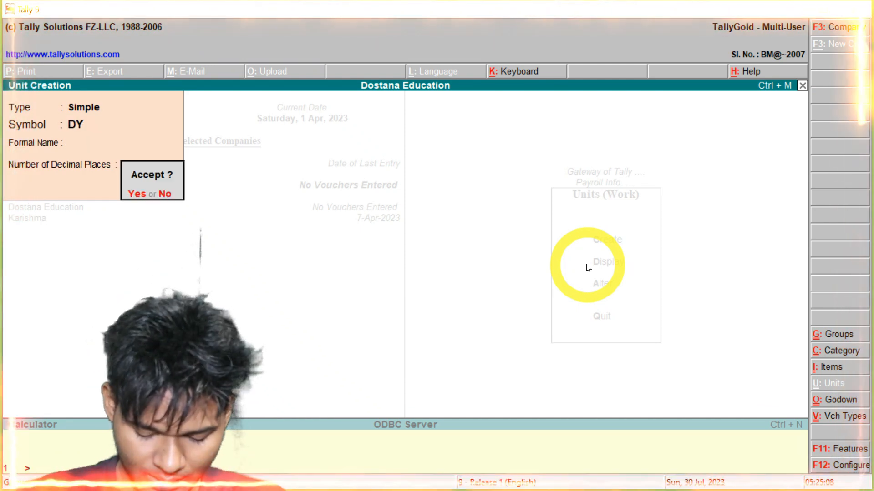
{"action": "key", "text": "Return"}
Create the work units HRS and KG, then quit unit creation
{"action": "type", "text": "HRS"}
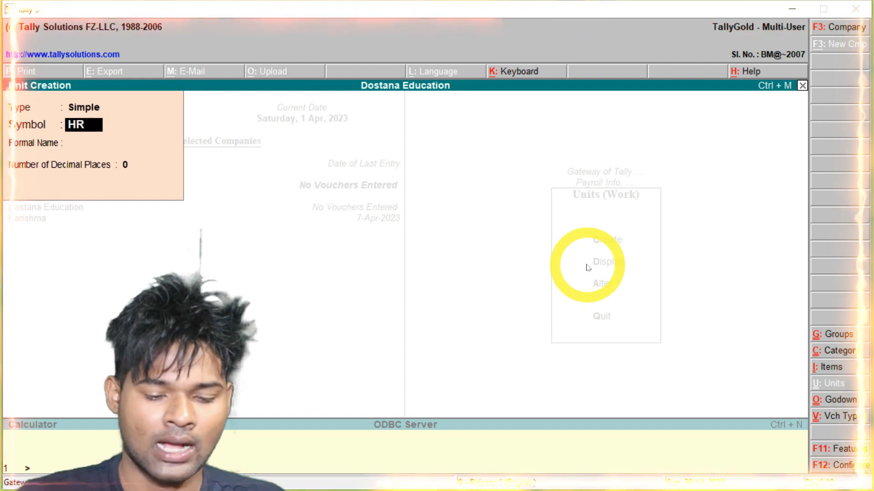
{"action": "key", "text": "Return"}
{"action": "key", "text": "Return"}
{"action": "key", "text": "Return"}
{"action": "key", "text": "Return"}
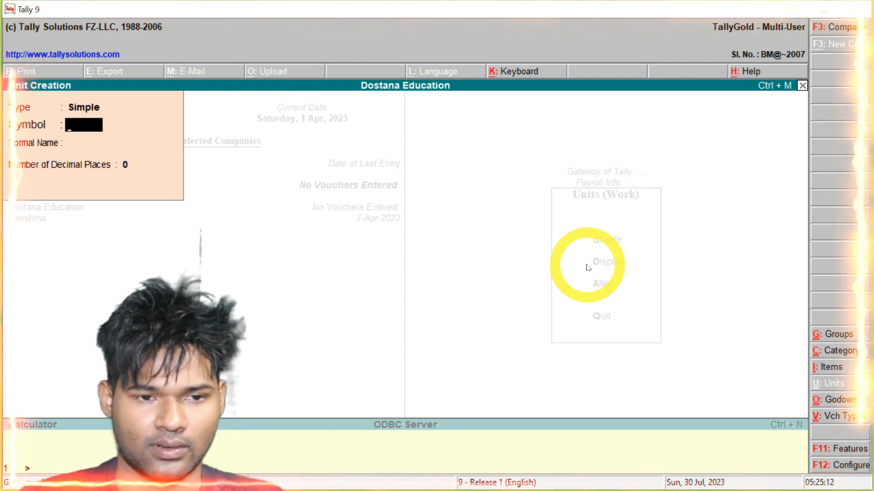
{"action": "type", "text": "KG"}
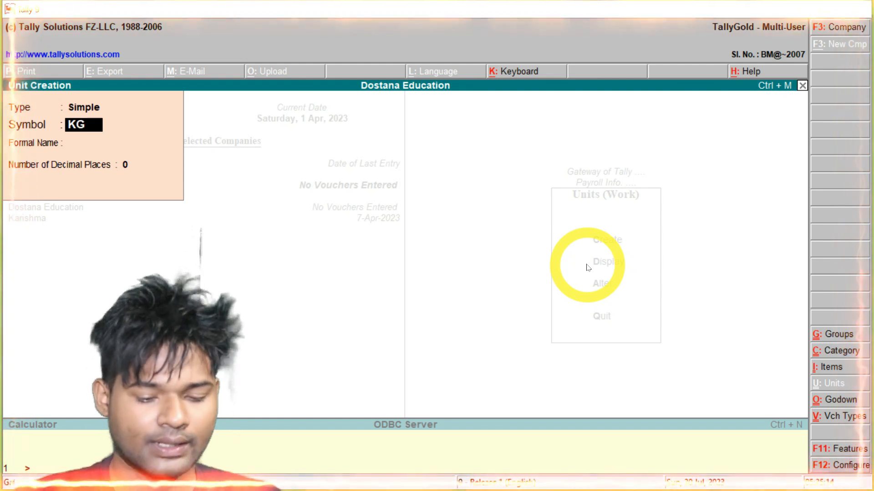
{"action": "key", "text": "Return"}
{"action": "key", "text": "Return"}
{"action": "key", "text": "Return"}
{"action": "key", "text": "Escape"}
{"action": "key", "text": "Escape"}
{"action": "key", "text": "Escape"}
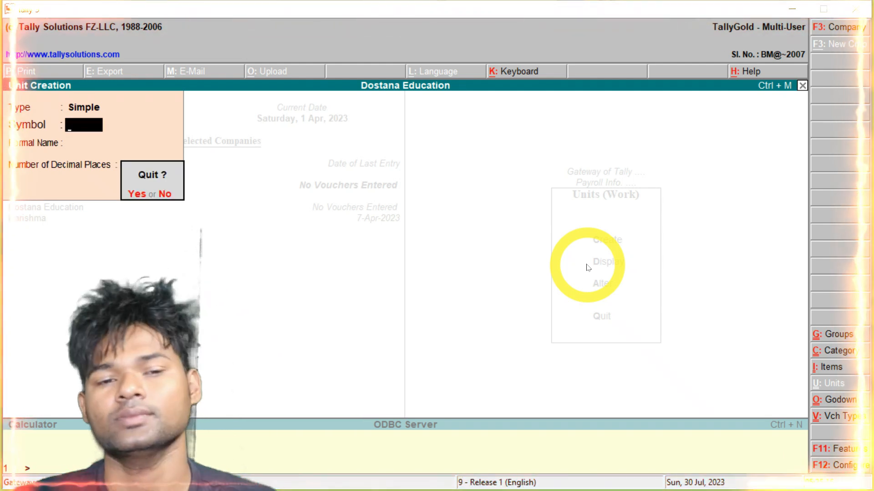
{"action": "key", "text": "y"}
{"action": "key", "text": "Escape"}
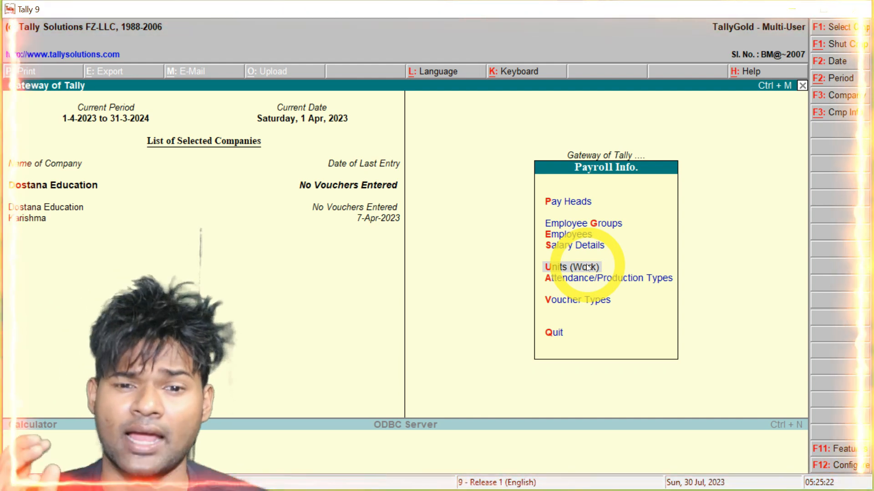
Create attendance type ABSENT under Primary as Leave without Pay, counted in days
{"action": "key", "text": "Down"}
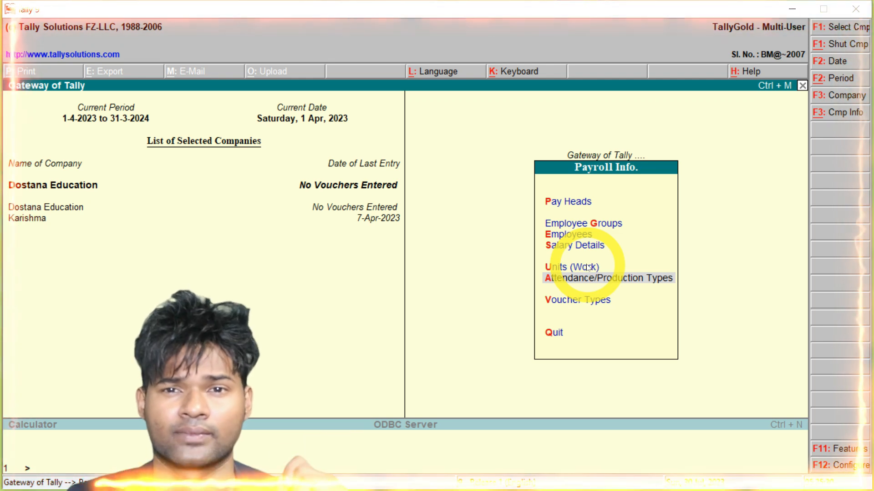
{"action": "key", "text": "Return"}
{"action": "key", "text": "Return"}
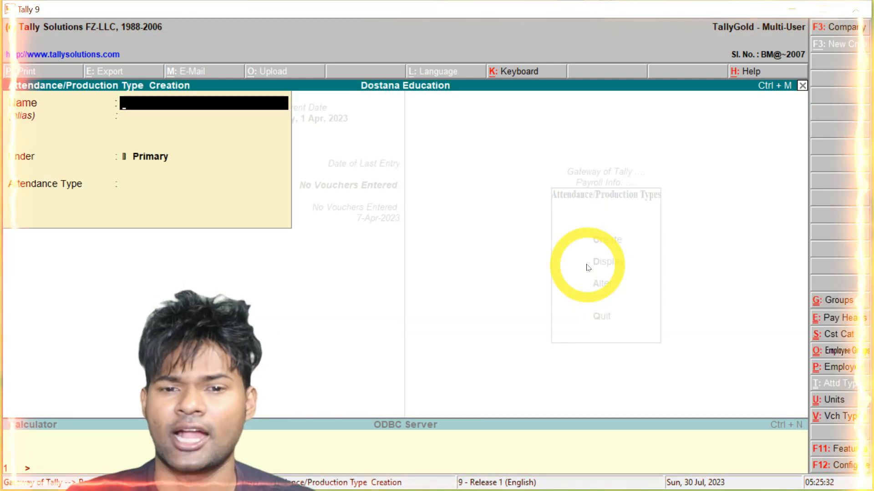
{"action": "type", "text": "ABSENT"}
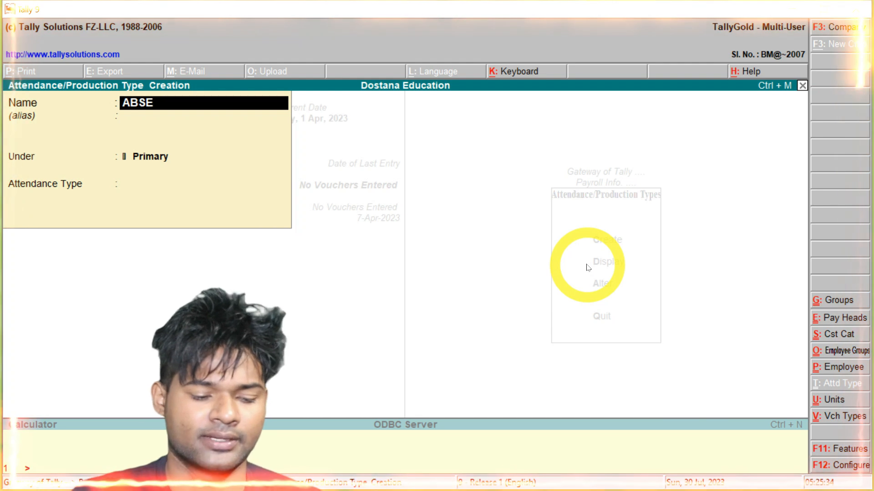
{"action": "key", "text": "Return"}
{"action": "key", "text": "Return"}
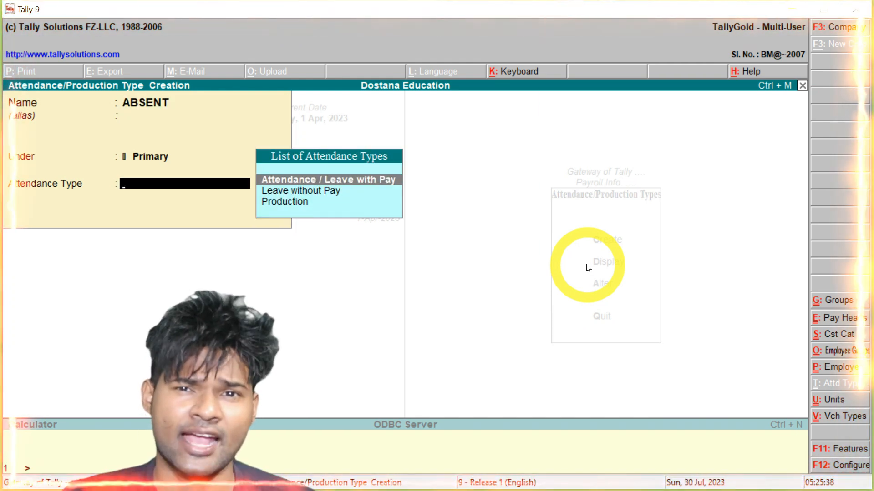
{"action": "key", "text": "Down"}
{"action": "key", "text": "Return"}
{"action": "key", "text": "Return"}
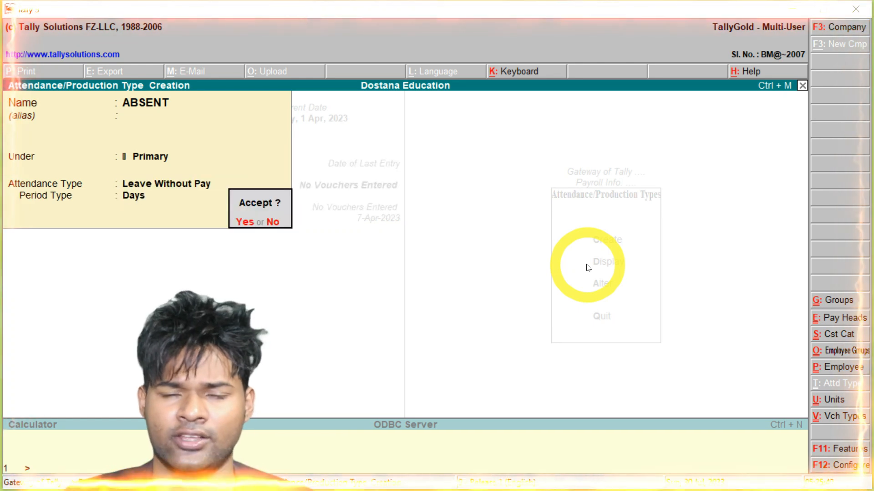
{"action": "key", "text": "Return"}
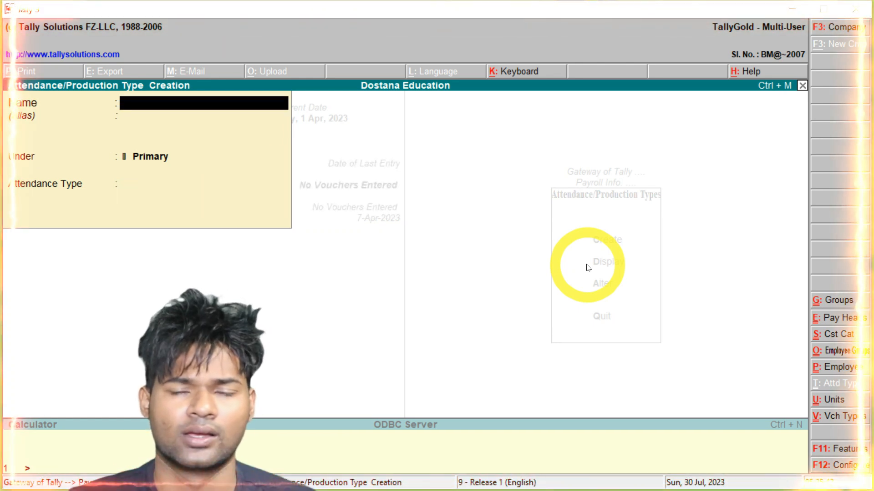
Create attendance type PERSENT as Attendance / Leave with Pay
{"action": "type", "text": "PERSENT"}
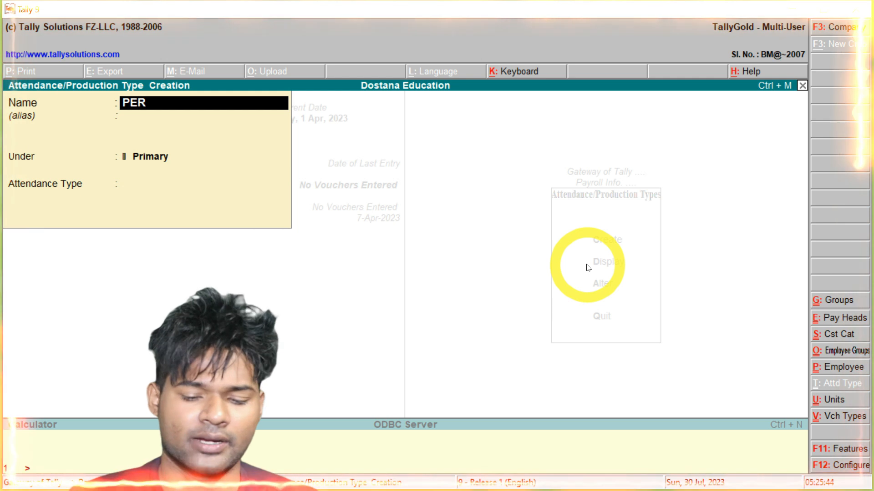
{"action": "key", "text": "Return"}
{"action": "key", "text": "Return"}
{"action": "key", "text": "Return"}
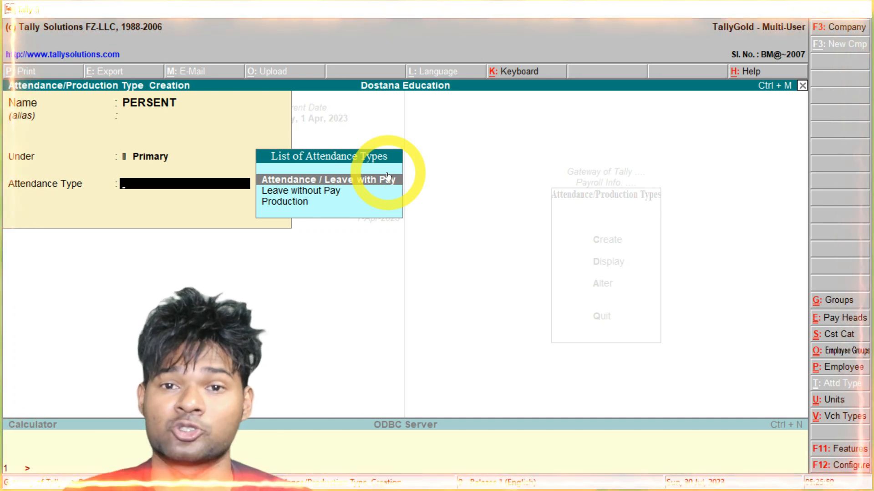
{"action": "key", "text": "Return"}
{"action": "key", "text": "Return"}
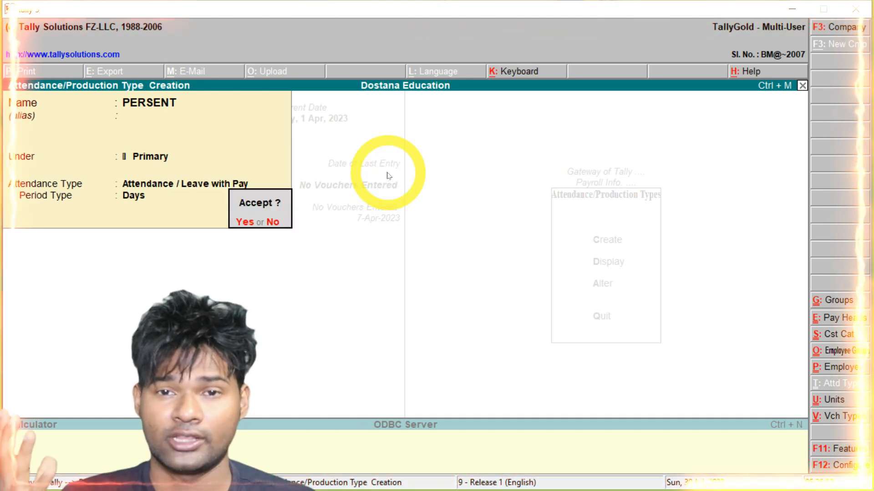
{"action": "key", "text": "Return"}
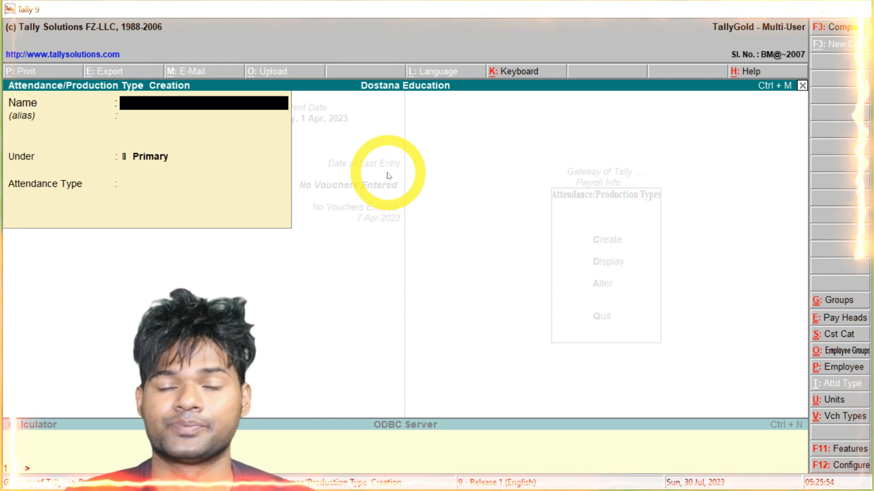
Create OVERTIME under Primary as a Production type measured in hrs
{"action": "type", "text": "OVERT"}
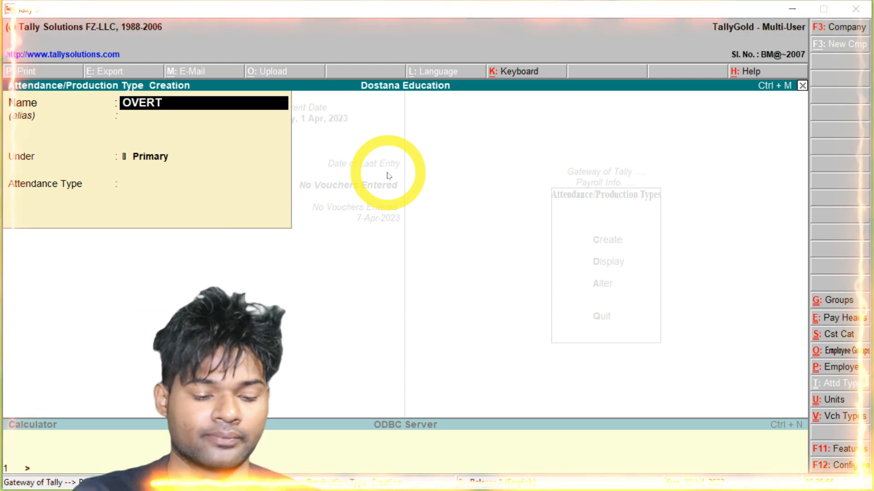
{"action": "type", "text": "IME"}
{"action": "key", "text": "Return"}
{"action": "key", "text": "Return"}
{"action": "key", "text": "Return"}
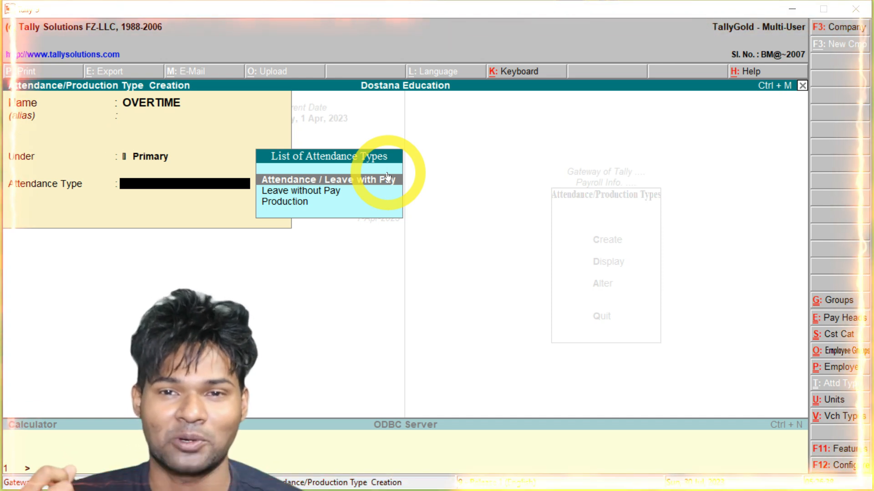
{"action": "key", "text": "Down"}
{"action": "key", "text": "Down"}
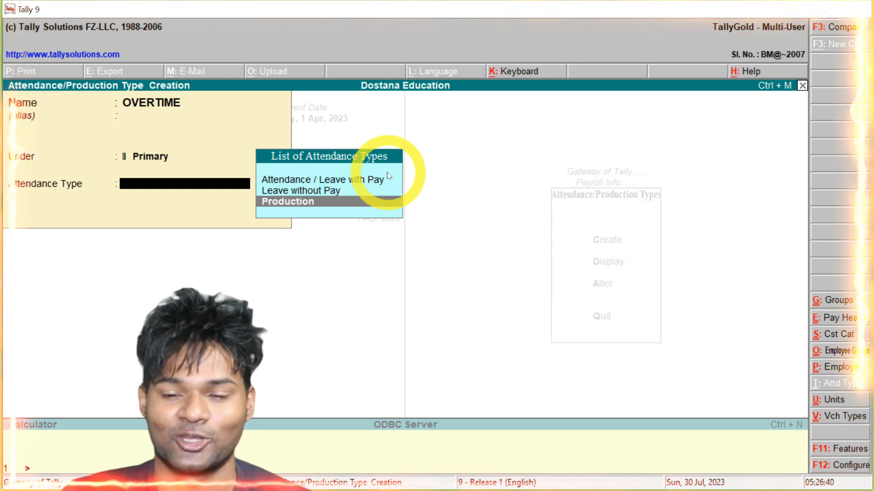
{"action": "key", "text": "Return"}
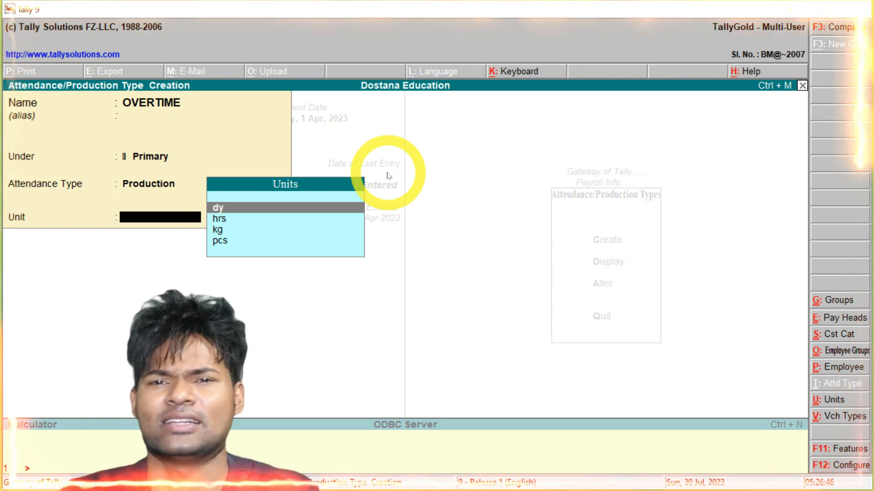
{"action": "key", "text": "Down"}
{"action": "key", "text": "Down"}
{"action": "key", "text": "Up"}
{"action": "key", "text": "Return"}
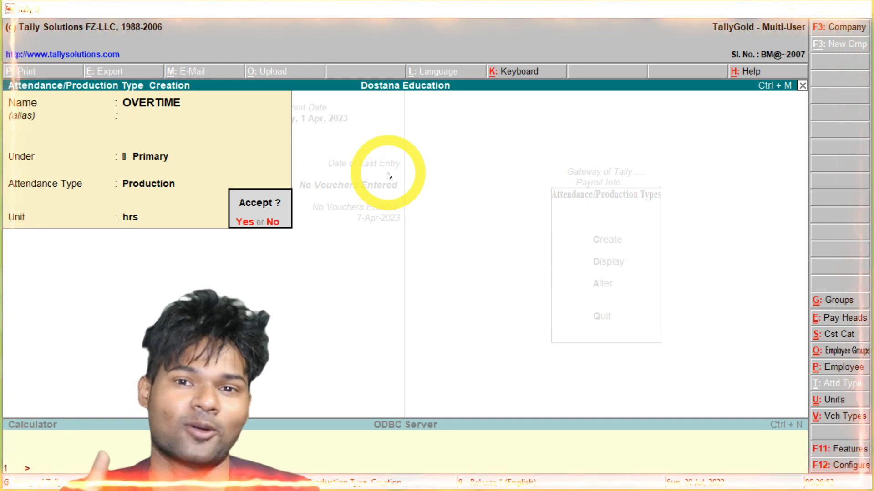
{"action": "key", "text": "Return"}
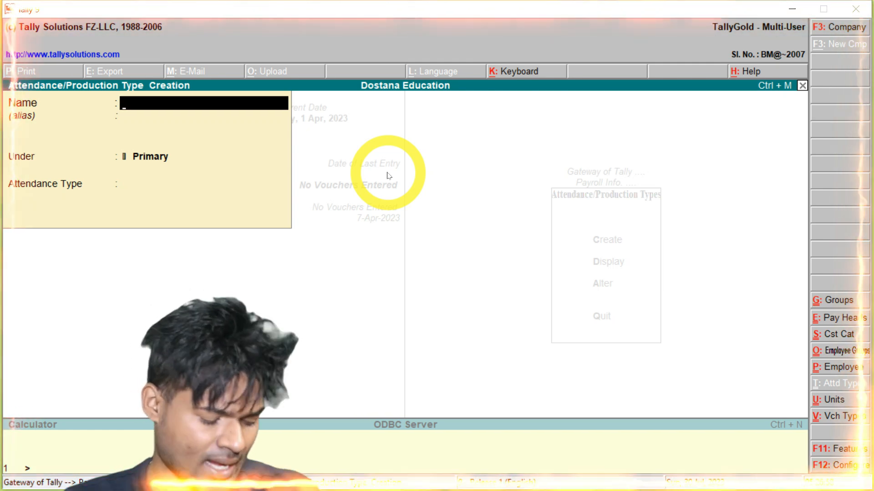
Quit attendance type creation back to the Payroll Info menu
{"action": "key", "text": "Escape"}
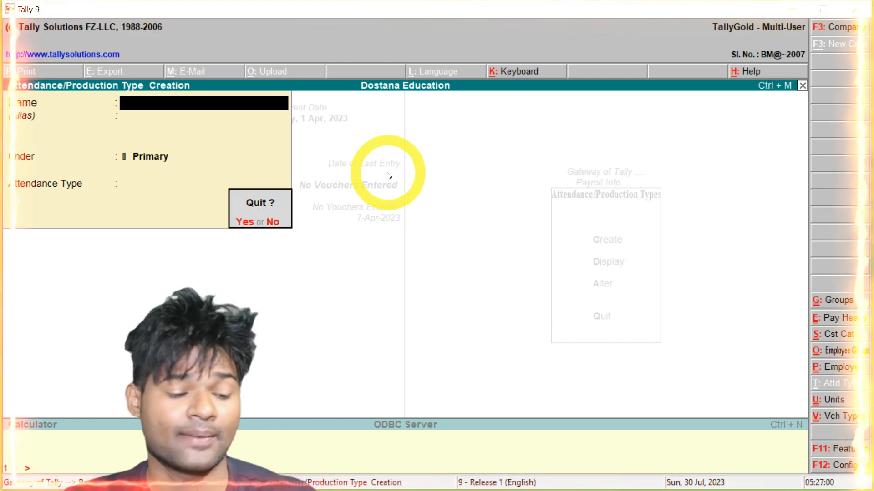
{"action": "key", "text": "Return"}
{"action": "key", "text": "Escape"}
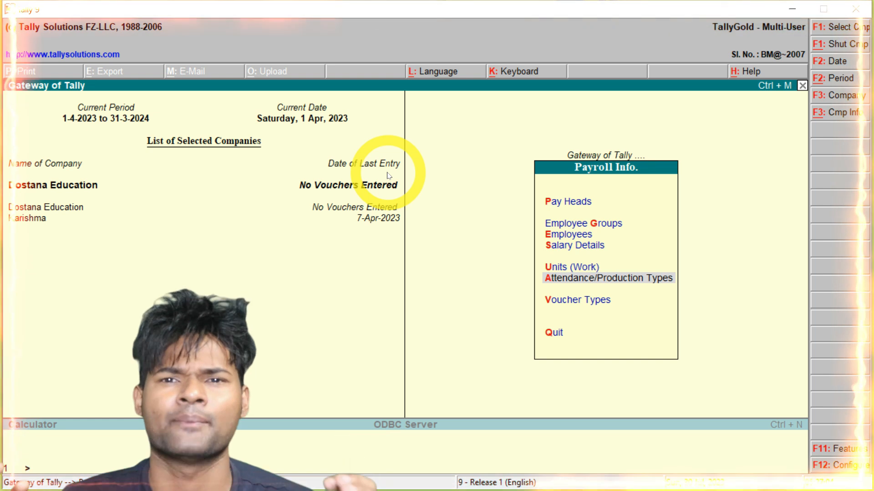
Start an employee in cost category Bundu, named and placed under DCA, joining 1-Apr-2023
{"action": "key", "text": "Up"}
{"action": "key", "text": "Up"}
{"action": "key", "text": "Up"}
{"action": "key", "text": "Return"}
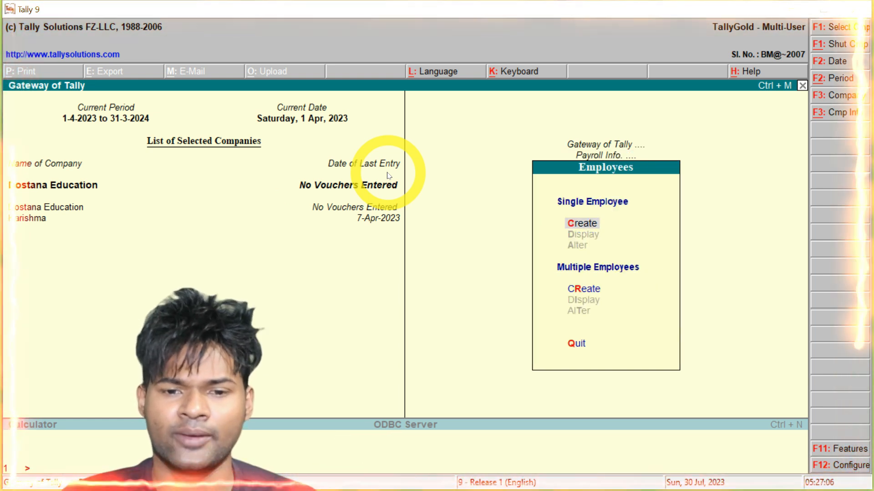
{"action": "key", "text": "Return"}
{"action": "key", "text": "BackSpace"}
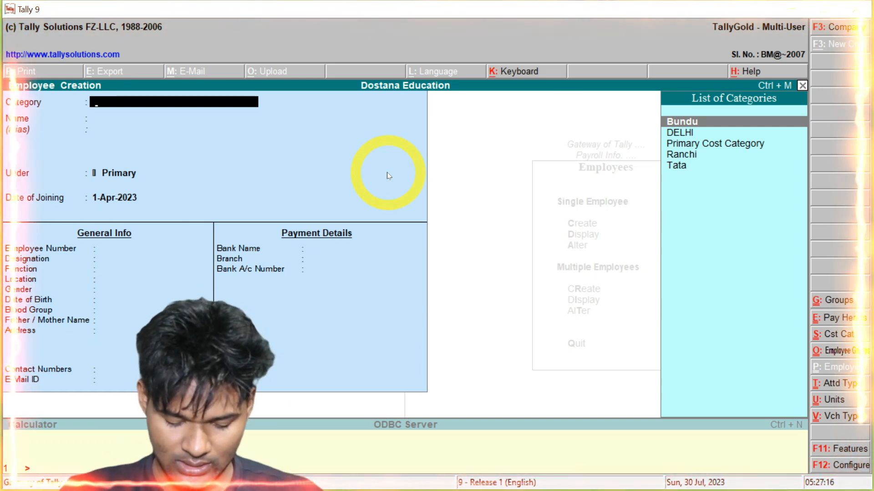
{"action": "key", "text": "Return"}
{"action": "type", "text": "RAM"}
{"action": "key", "text": "Return"}
{"action": "key", "text": "Return"}
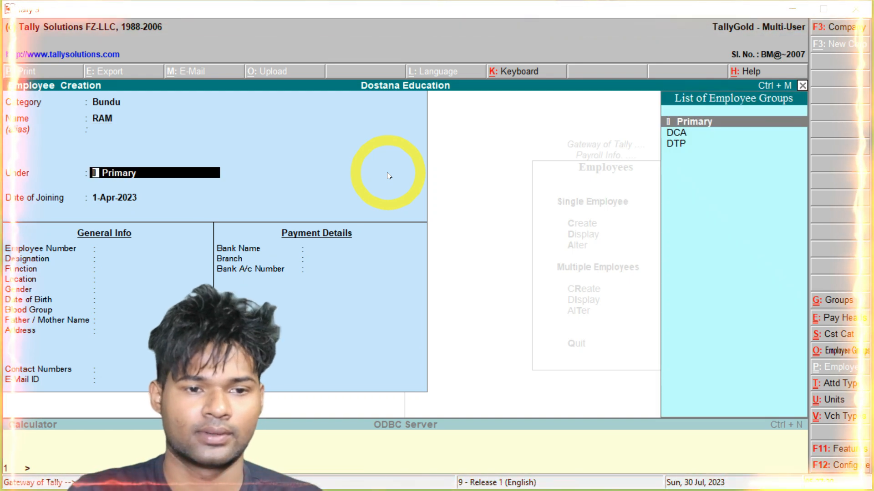
{"action": "key", "text": "Down"}
{"action": "key", "text": "Return"}
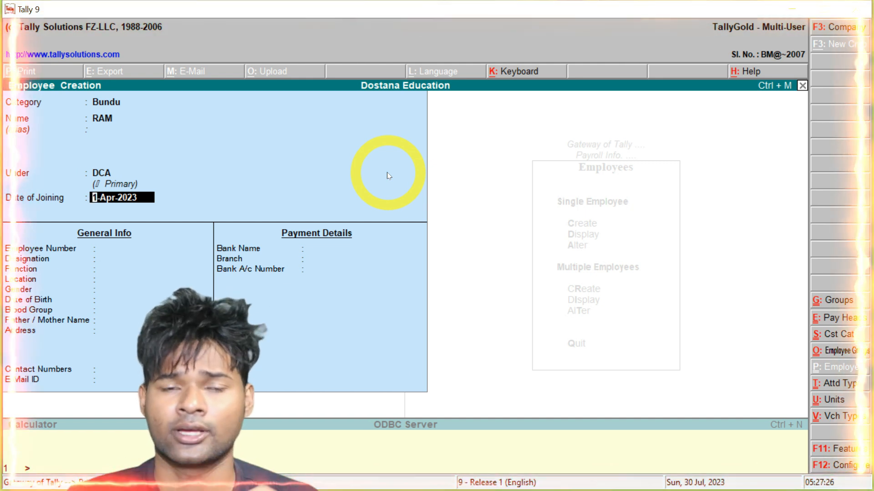
{"action": "key", "text": "Return"}
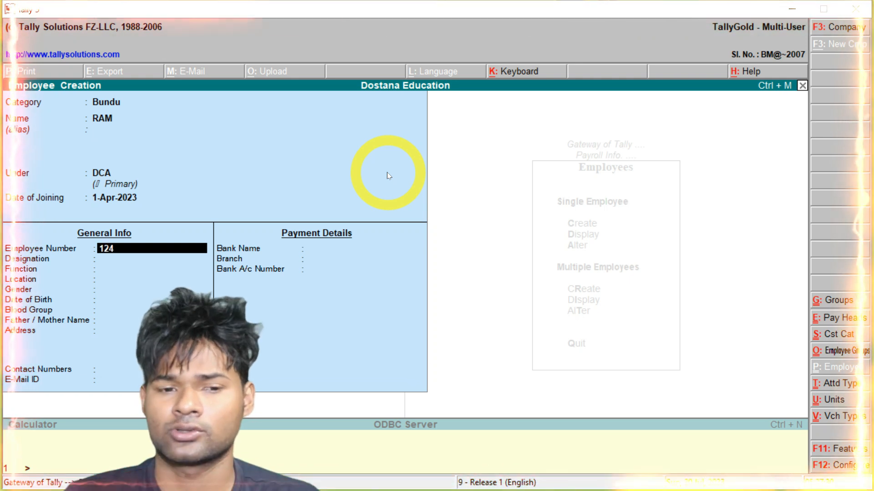
{"action": "key", "text": "Return"}
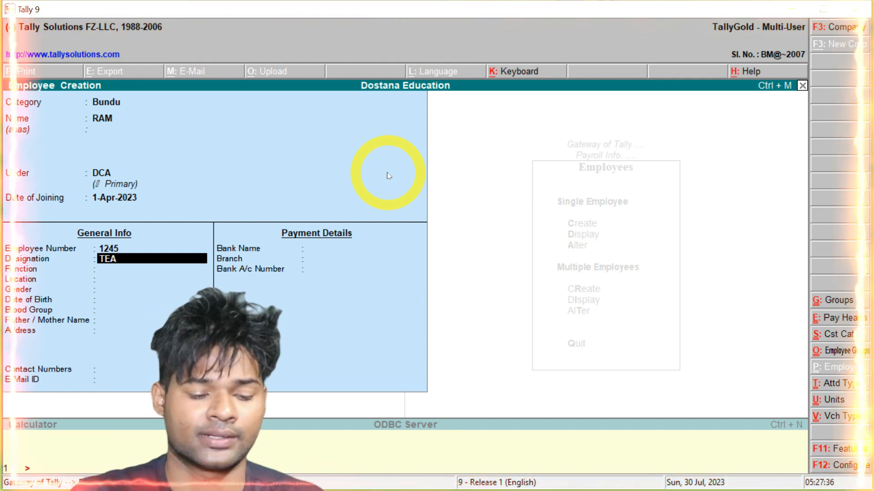
Set designation TEACHER, function DCA, location BUNDU, gender MALE, date of birth and blood group
{"action": "type", "text": "TEACHER"}
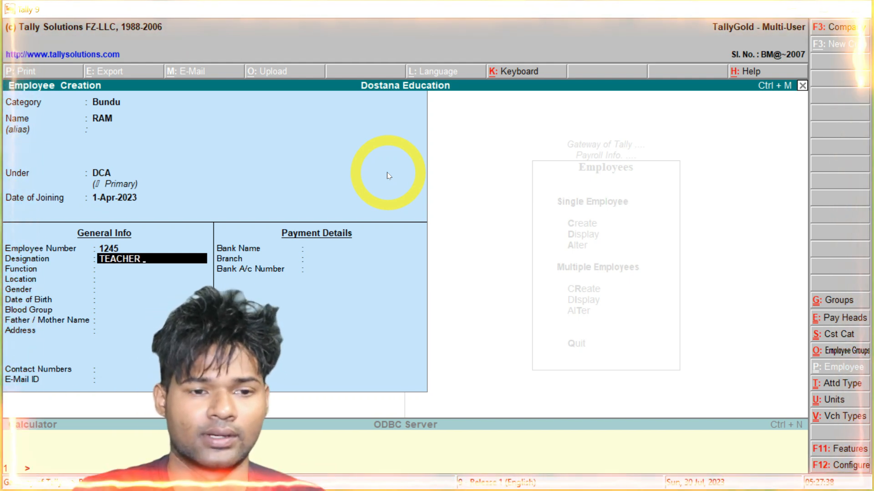
{"action": "key", "text": "Return"}
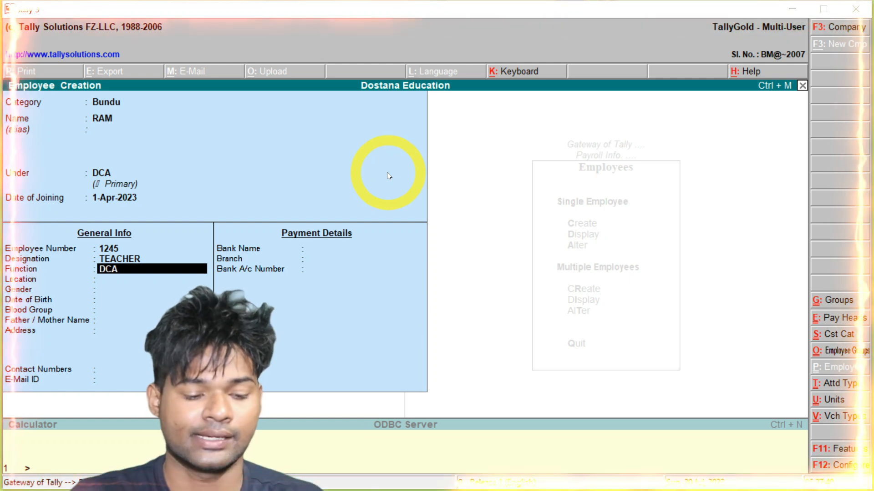
{"action": "type", "text": "DCA"}
{"action": "key", "text": "Return"}
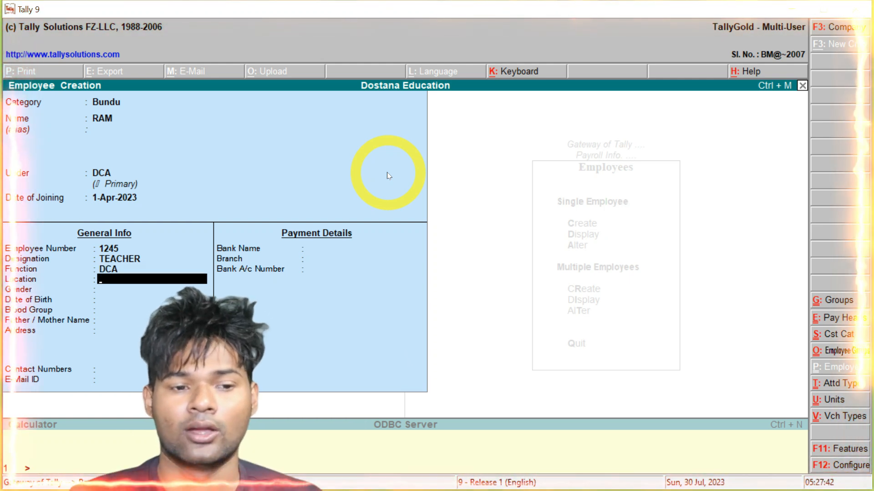
{"action": "type", "text": "BUDN"}
{"action": "key", "text": "BackSpace"}
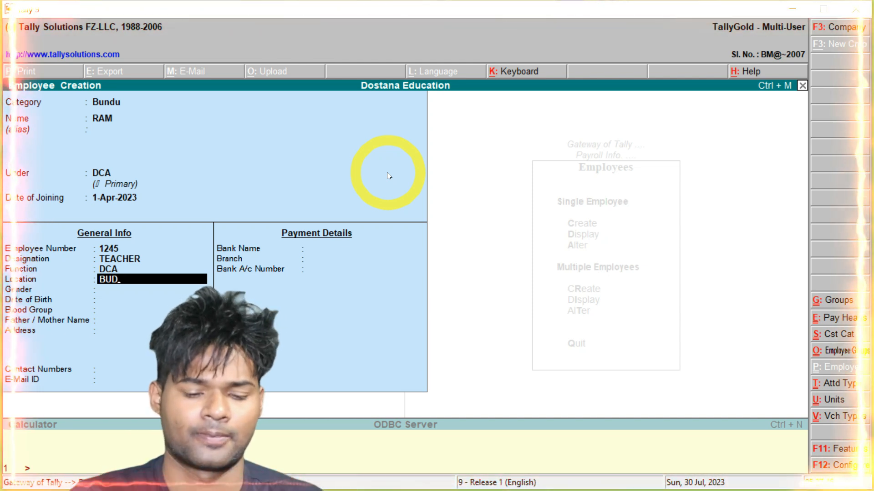
{"action": "type", "text": "NDU"}
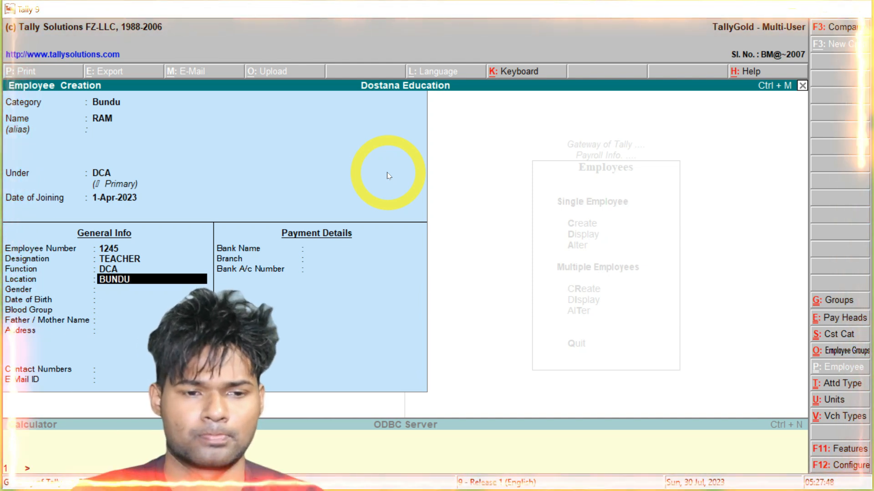
{"action": "key", "text": "Return"}
{"action": "type", "text": "MALE"}
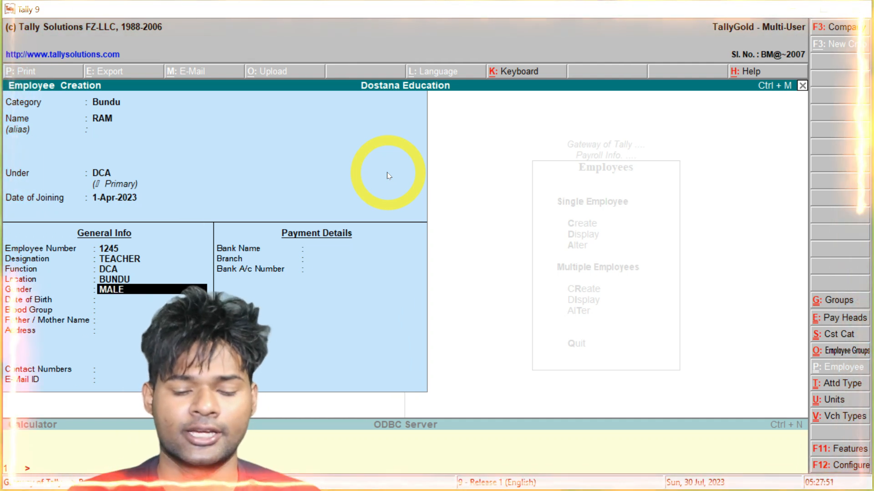
{"action": "key", "text": "Return"}
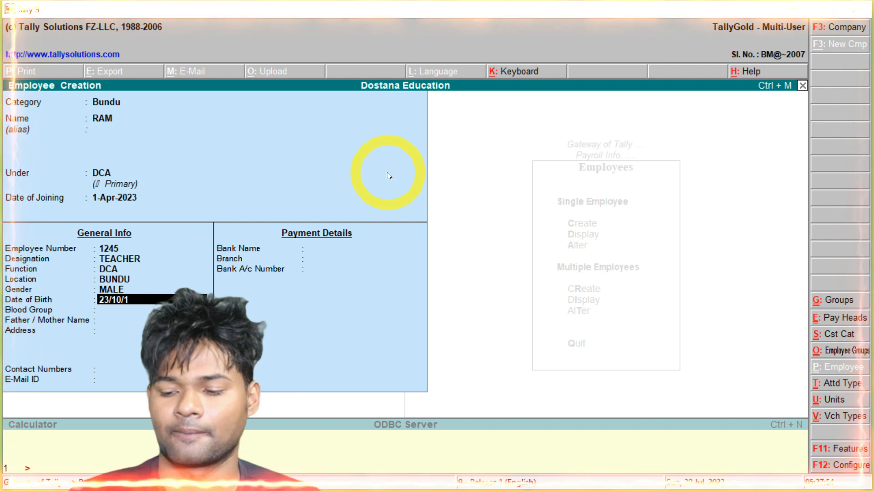
{"action": "type", "text": "23/10/1997"}
{"action": "key", "text": "Return"}
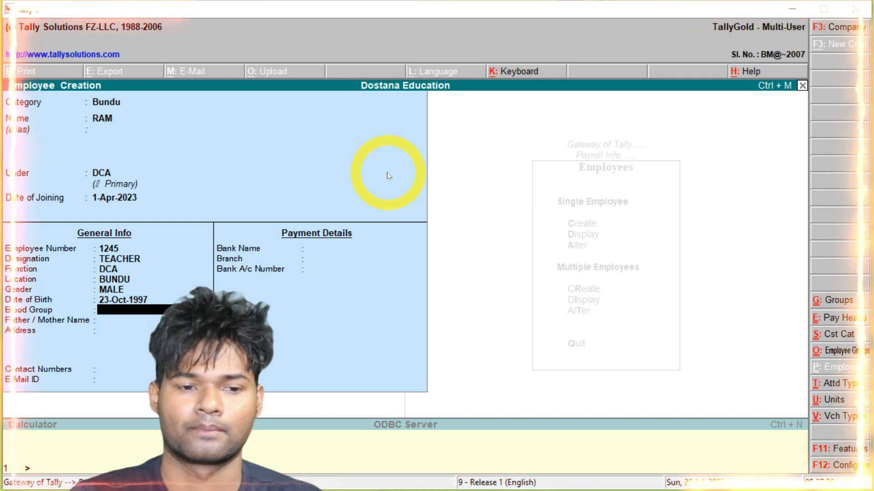
{"action": "key", "text": "Return"}
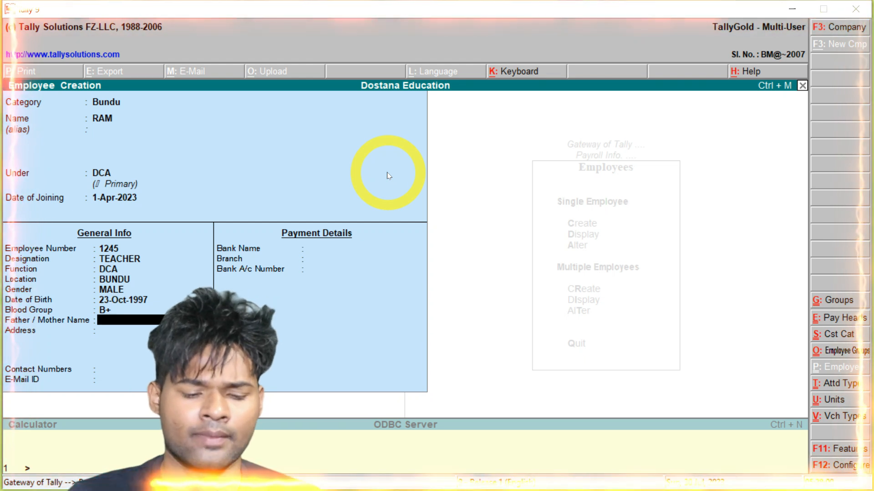
Enter the parent's name, a two-line address, contact number and e-mail address
{"action": "type", "text": "KUMAR"}
{"action": "key", "text": "Return"}
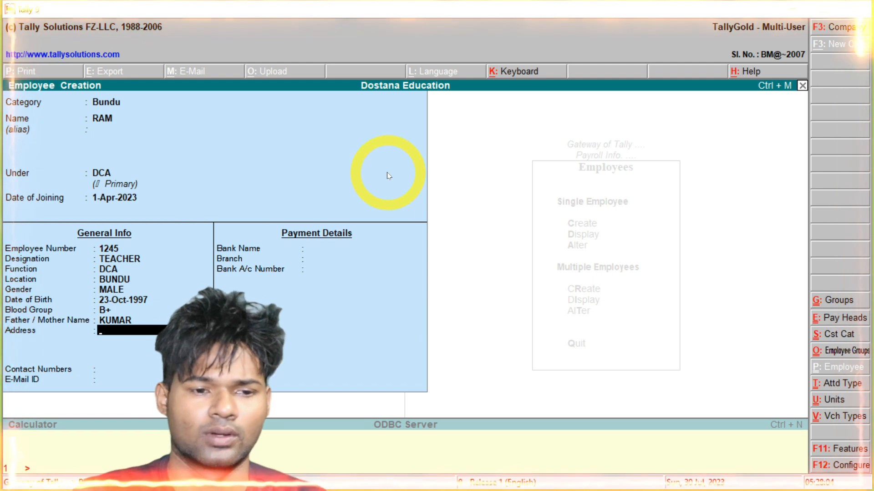
{"action": "type", "text": "BUNDU"}
{"action": "key", "text": "Return"}
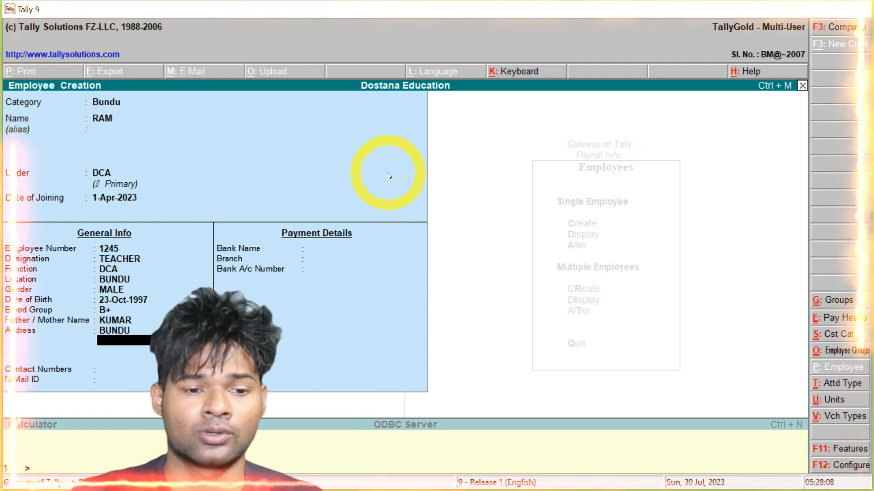
{"action": "type", "text": "TAW"}
{"action": "key", "text": "Return"}
{"action": "key", "text": "Return"}
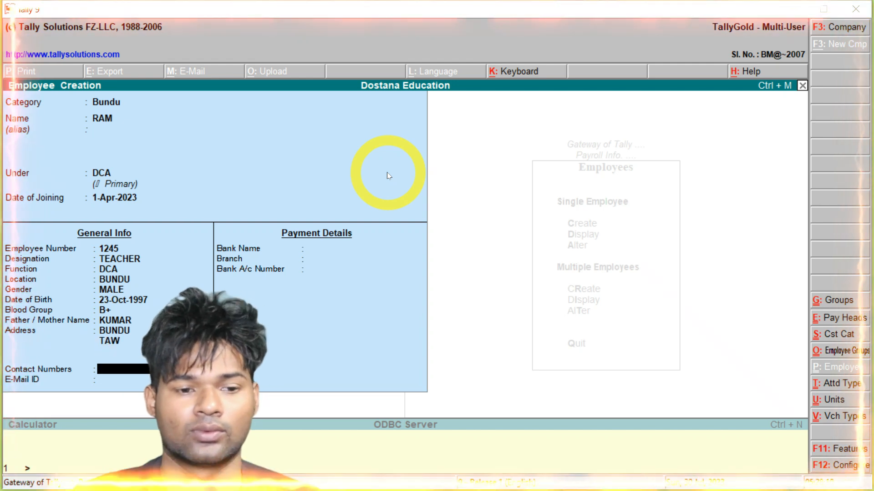
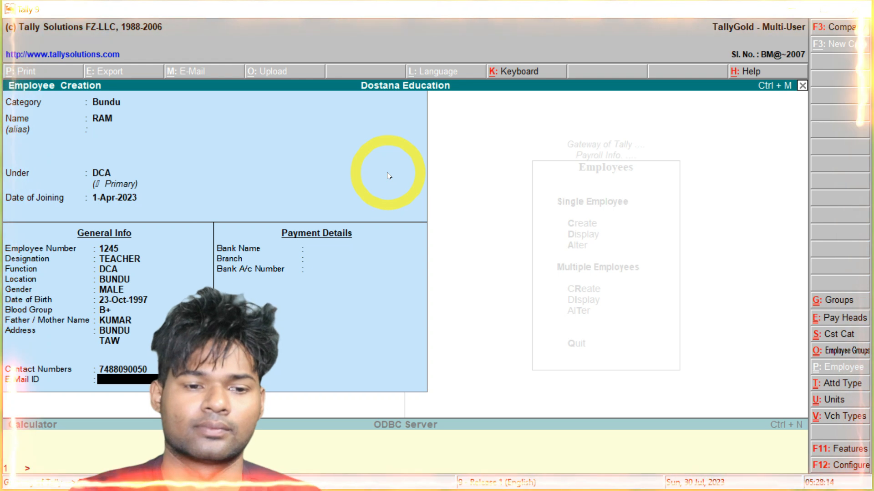
{"action": "key", "text": "Return"}
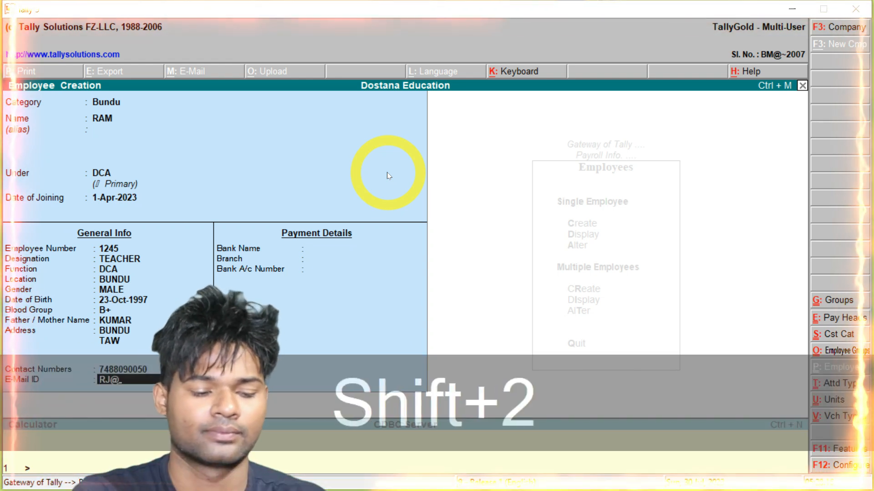
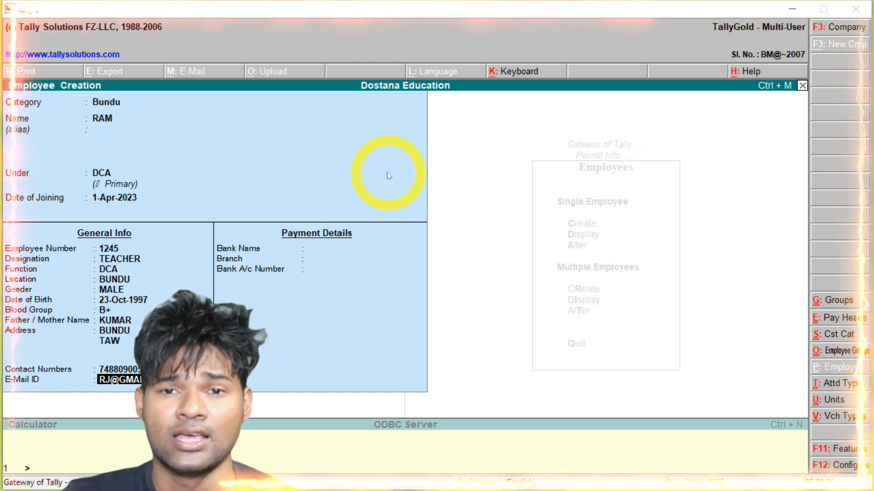
{"action": "key", "text": "Return"}
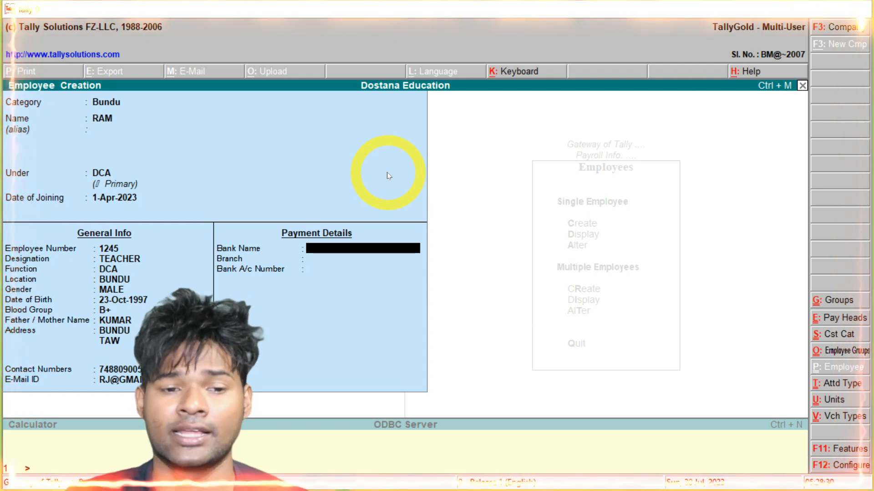
Enter bank Boi, branch Bundu and the bank account number, then save the employee
{"action": "type", "text": "Boi"}
{"action": "key", "text": "Return"}
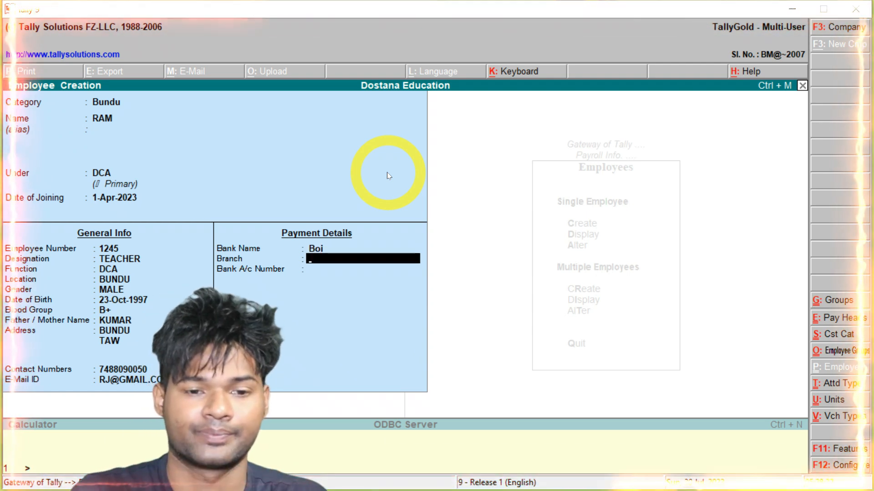
{"action": "type", "text": "Bundu"}
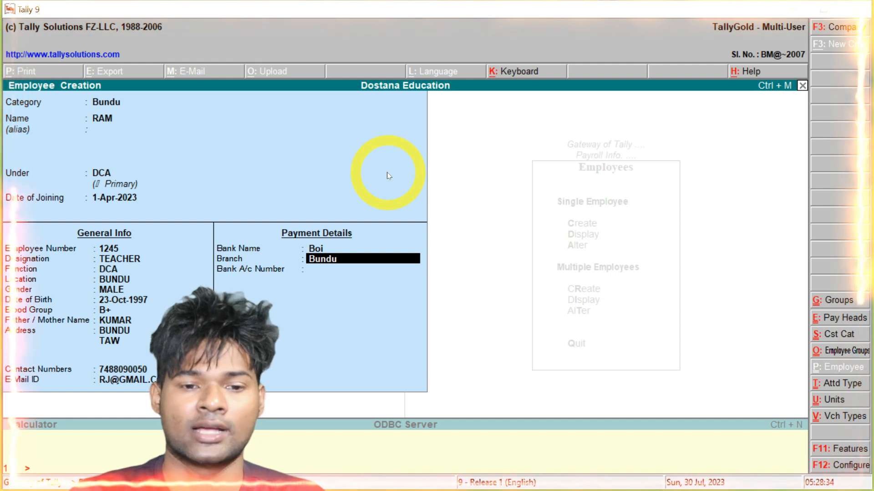
{"action": "key", "text": "Return"}
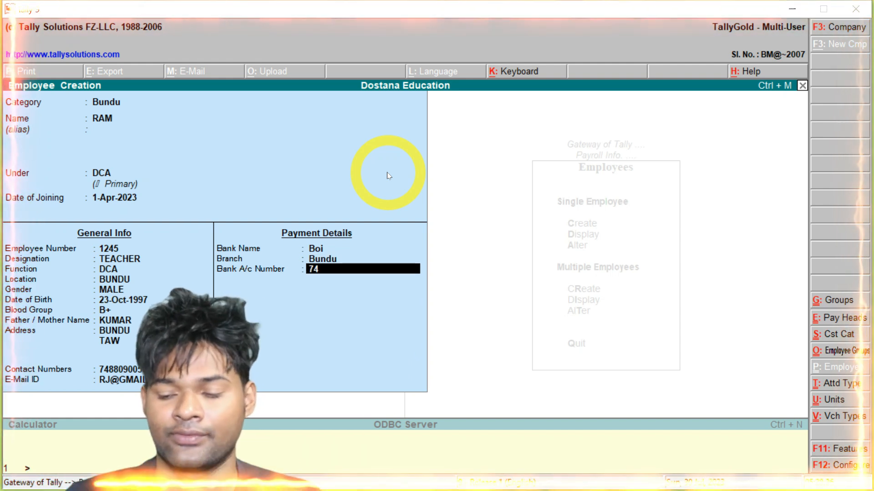
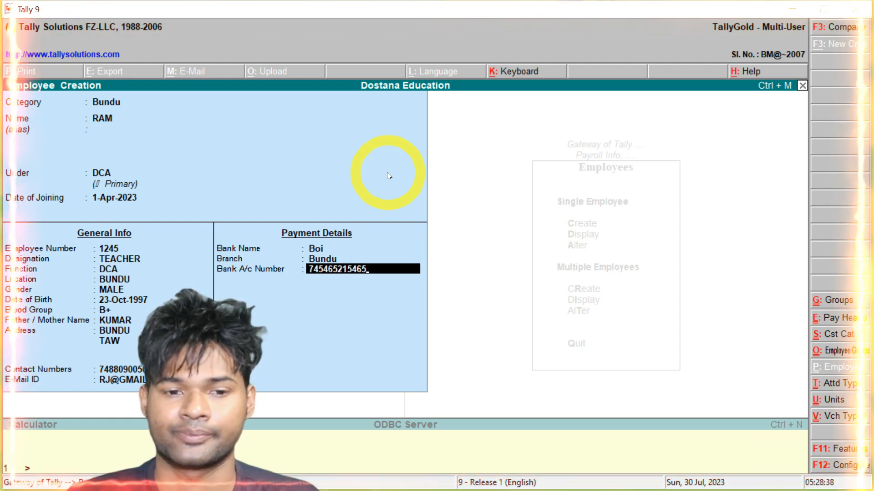
{"action": "key", "text": "Return"}
{"action": "key", "text": "Return"}
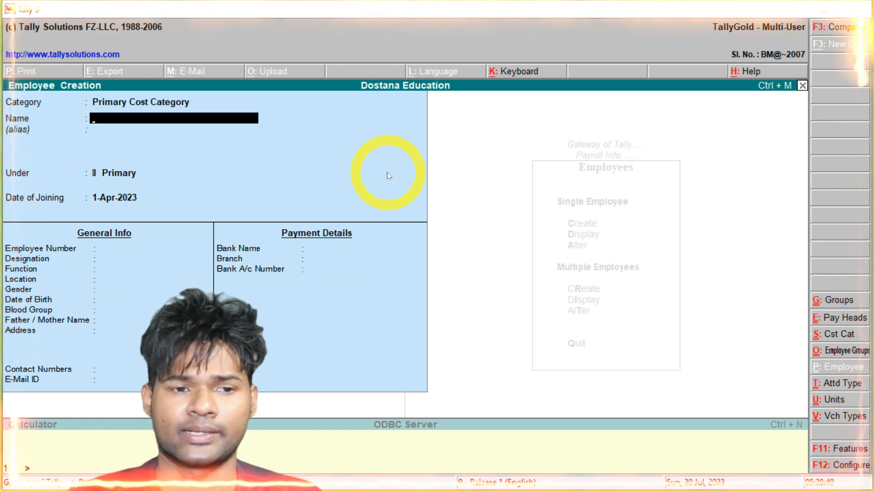
Enter the second employee in cost category Bundu under the DTP group, leaving other fields default
{"action": "key", "text": "BackSpace"}
{"action": "key", "text": "BackSpace"}
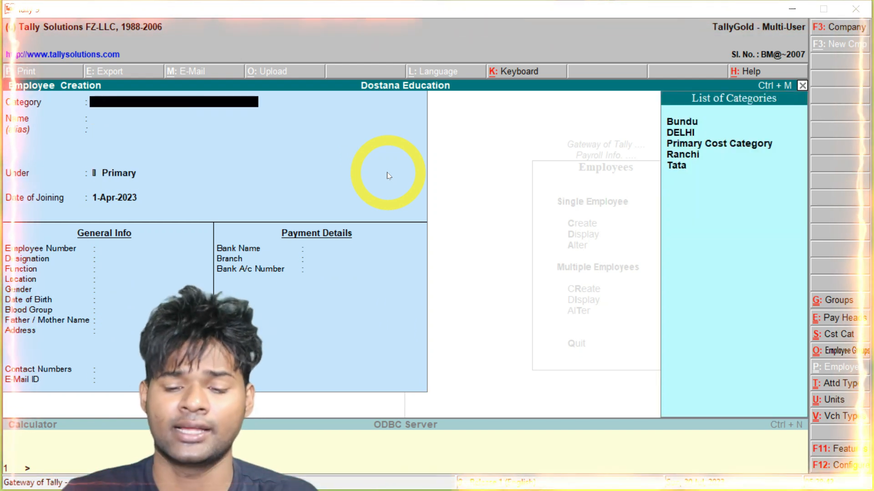
{"action": "key", "text": "Down"}
{"action": "key", "text": "Return"}
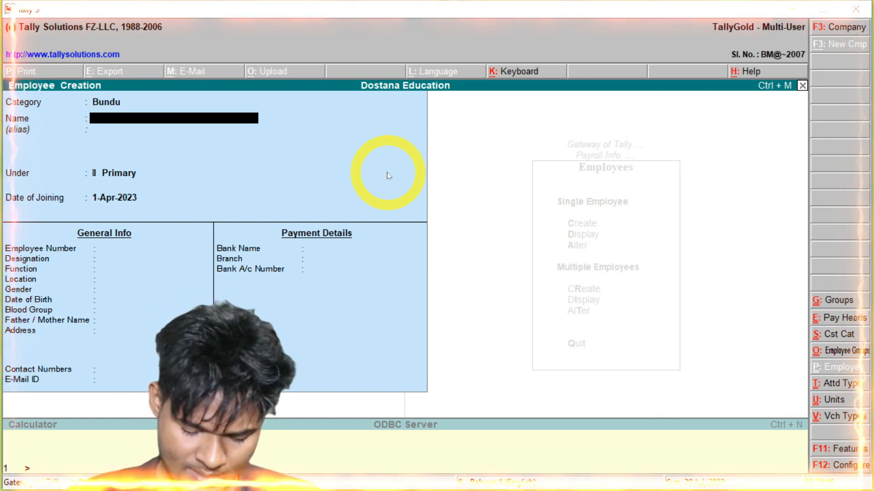
{"action": "type", "text": "Sita"}
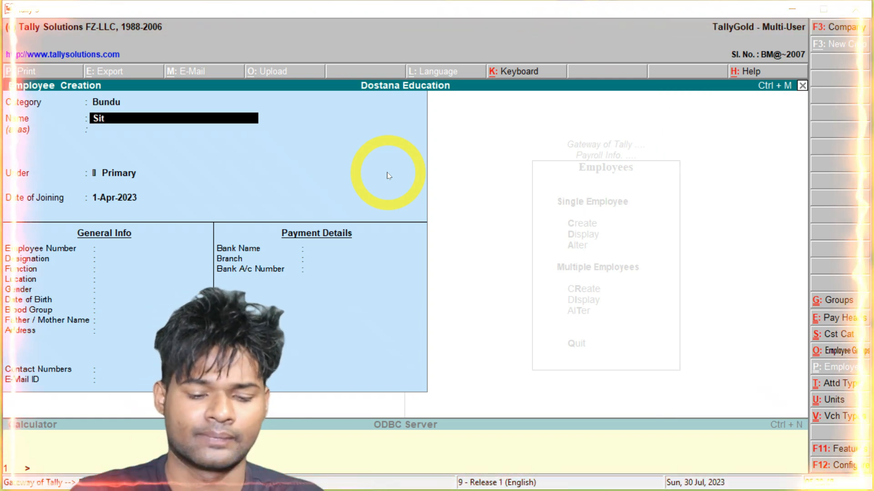
{"action": "key", "text": "Return"}
{"action": "key", "text": "Return"}
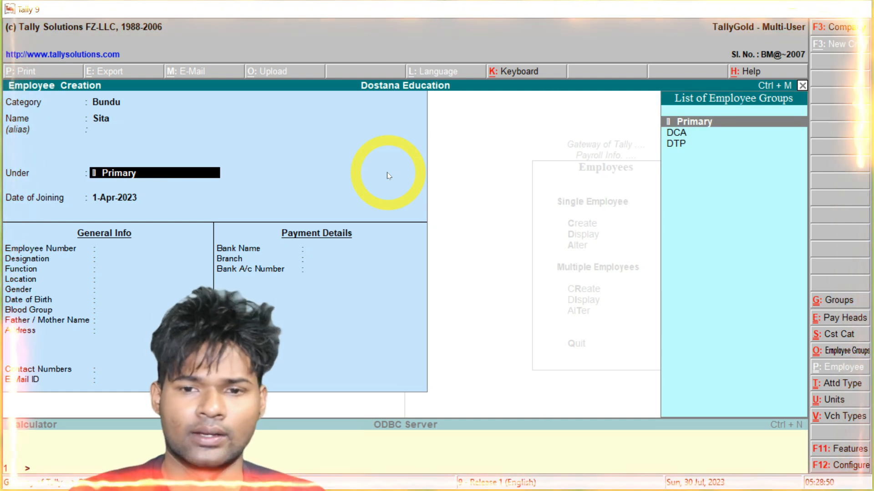
{"action": "key", "text": "Down"}
{"action": "key", "text": "Down"}
{"action": "key", "text": "Return"}
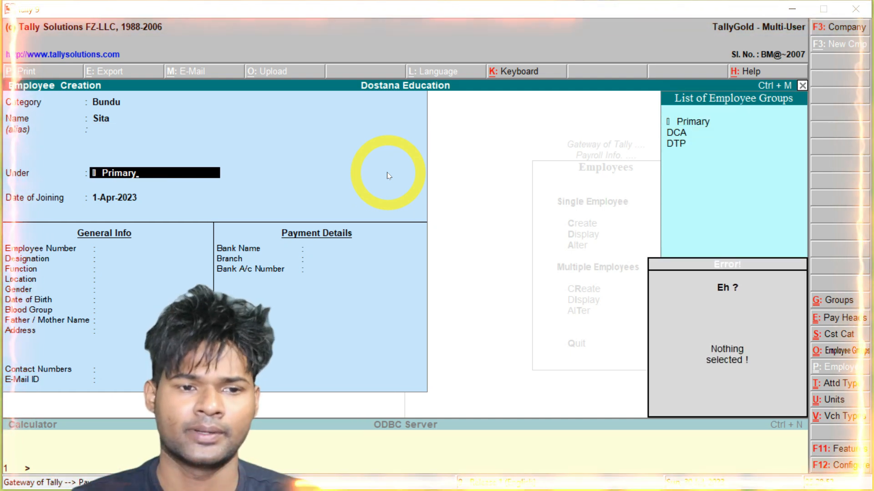
{"action": "key", "text": "Down"}
{"action": "key", "text": "Down"}
{"action": "key", "text": "Return"}
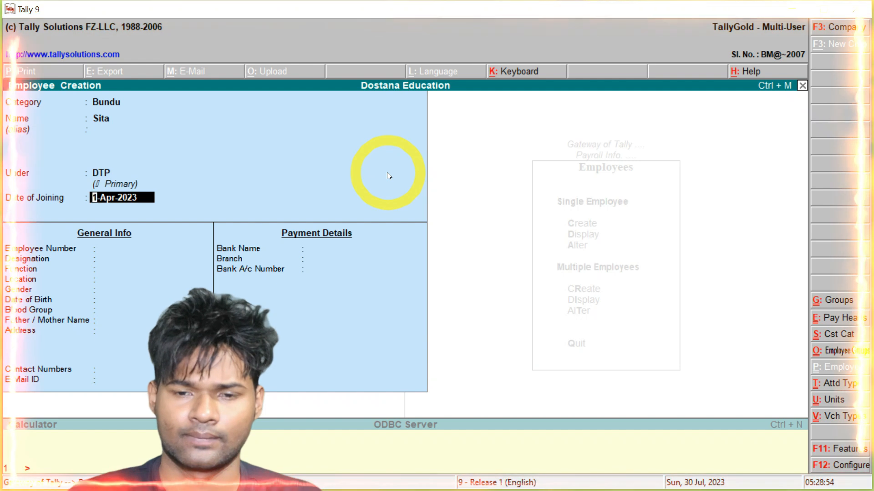
{"action": "key", "text": "Return"}
{"action": "key", "text": "Return"}
{"action": "key", "text": "Return"}
{"action": "key", "text": "Return"}
{"action": "key", "text": "Return"}
{"action": "key", "text": "Return"}
{"action": "key", "text": "Return"}
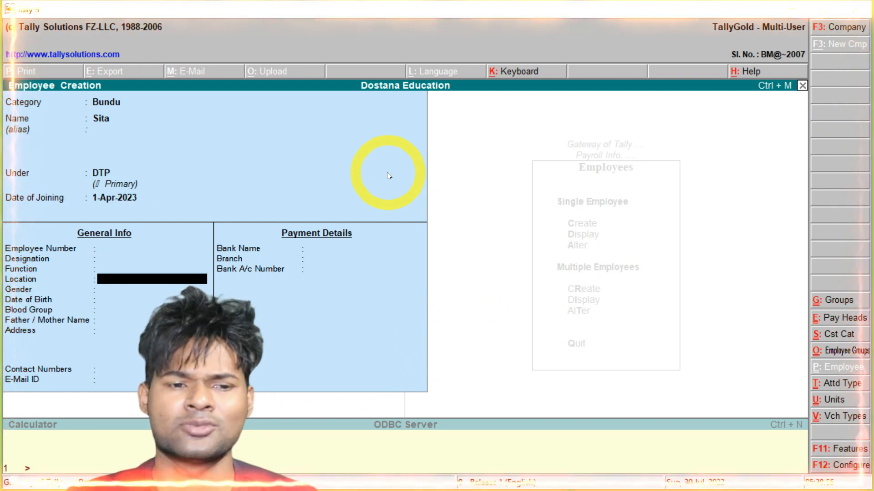
{"action": "key", "text": "Return"}
{"action": "key", "text": "Return"}
{"action": "key", "text": "Return"}
{"action": "key", "text": "Return"}
{"action": "key", "text": "Return"}
{"action": "key", "text": "Return"}
{"action": "key", "text": "Return"}
{"action": "key", "text": "Return"}
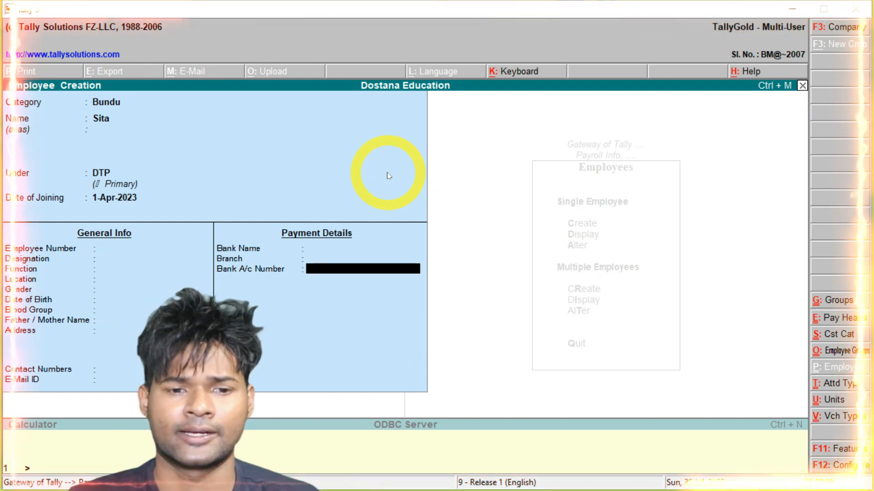
{"action": "key", "text": "Return"}
Save the third employee in cost category Tata under the INTERNET group, other fields default
{"action": "key", "text": "BackSpace"}
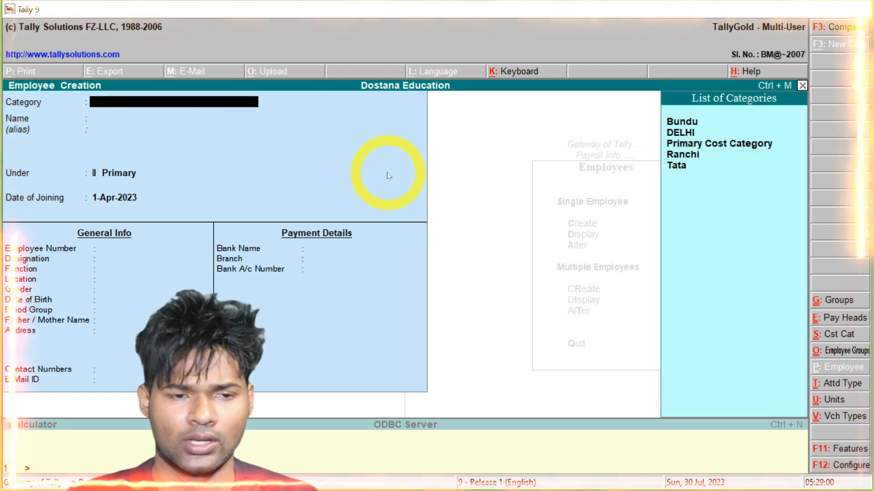
{"action": "key", "text": "Down"}
{"action": "key", "text": "Down"}
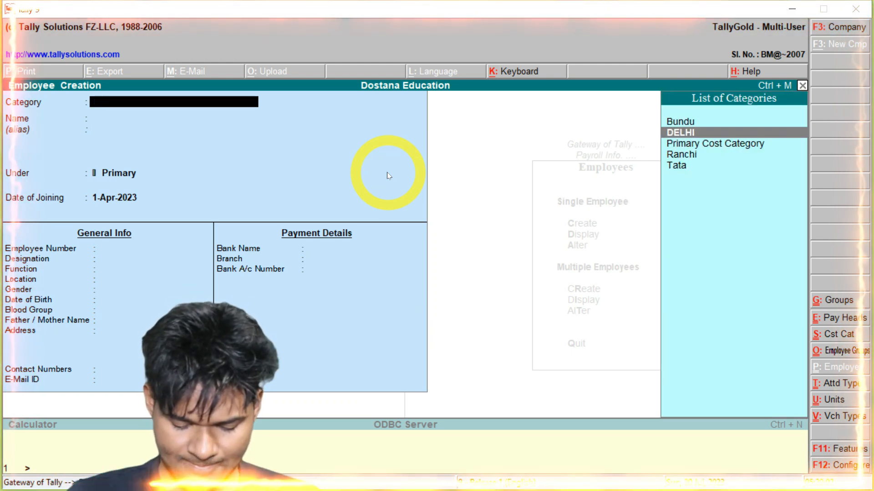
{"action": "key", "text": "Down"}
{"action": "key", "text": "Down"}
{"action": "key", "text": "Return"}
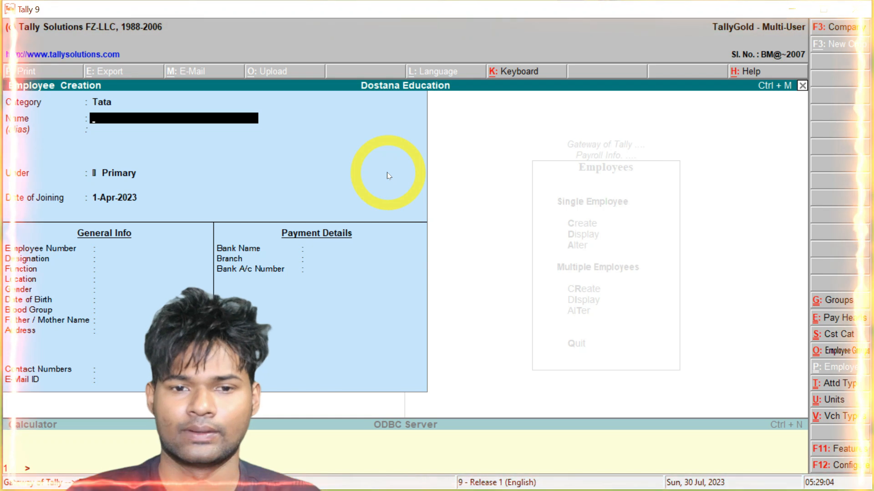
{"action": "type", "text": "Gita"}
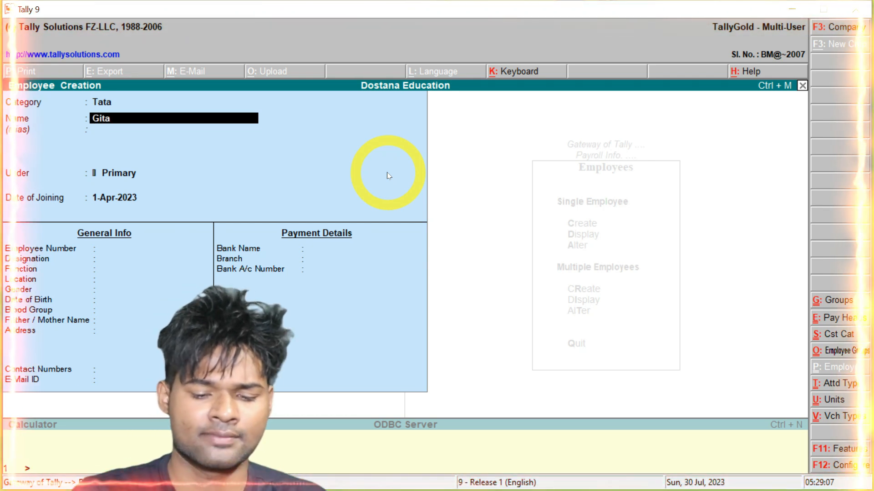
{"action": "key", "text": "Return"}
{"action": "key", "text": "Return"}
{"action": "key", "text": "Down"}
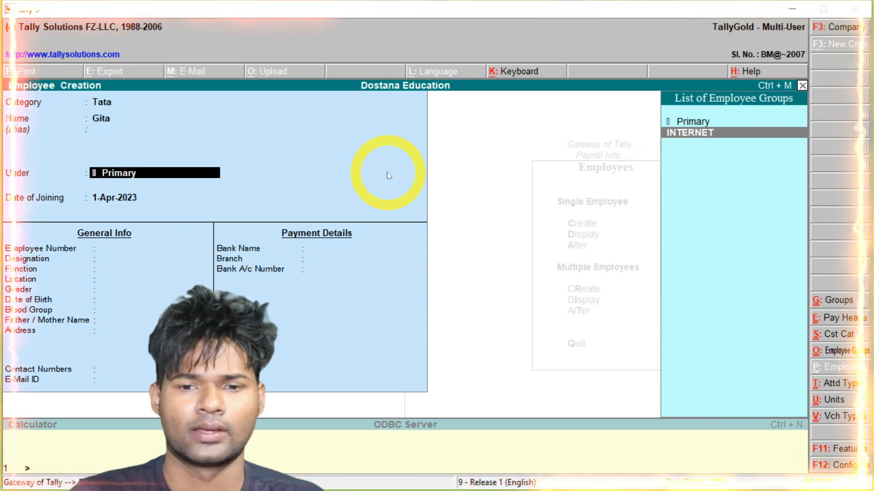
{"action": "key", "text": "Return"}
{"action": "key", "text": "Return"}
{"action": "key", "text": "Return"}
{"action": "key", "text": "Return"}
{"action": "key", "text": "Return"}
{"action": "key", "text": "Return"}
{"action": "key", "text": "Return"}
{"action": "key", "text": "Return"}
{"action": "key", "text": "Return"}
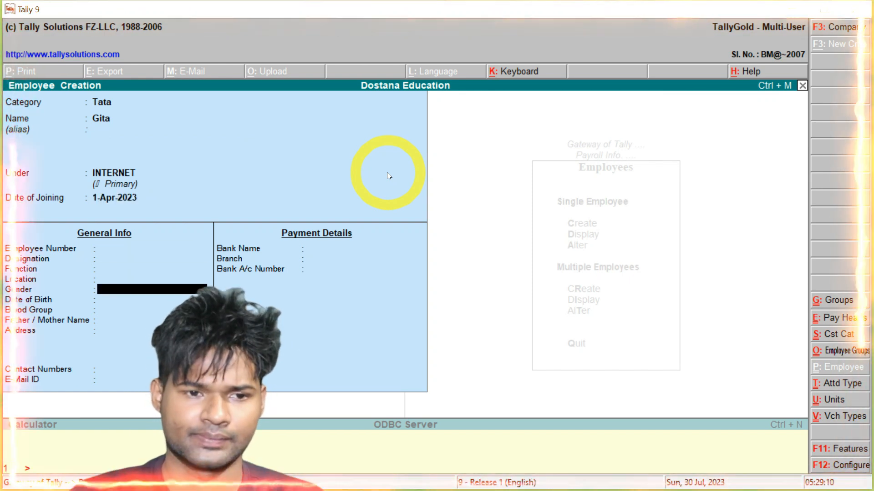
{"action": "key", "text": "Return"}
{"action": "key", "text": "Return"}
{"action": "key", "text": "Return"}
{"action": "key", "text": "Return"}
{"action": "key", "text": "Return"}
{"action": "key", "text": "Return"}
{"action": "key", "text": "Return"}
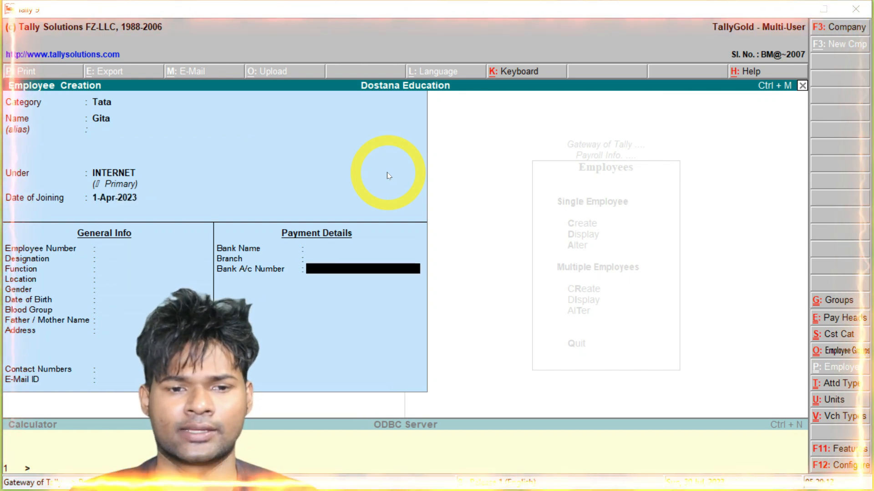
{"action": "key", "text": "Return"}
{"action": "key", "text": "BackSpace"}
{"action": "key", "text": "space"}
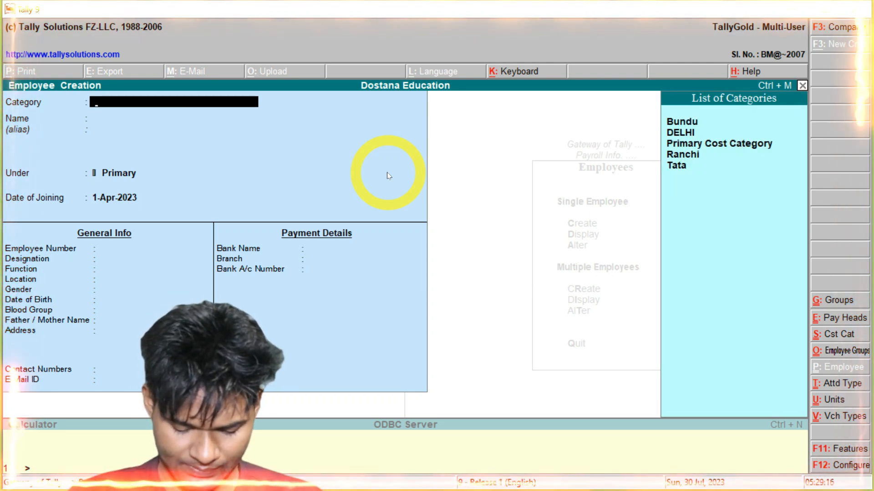
Save the fourth employee in cost category DELHI under the ADCA group, other fields default
{"action": "type", "text": "Del"}
{"action": "key", "text": "Return"}
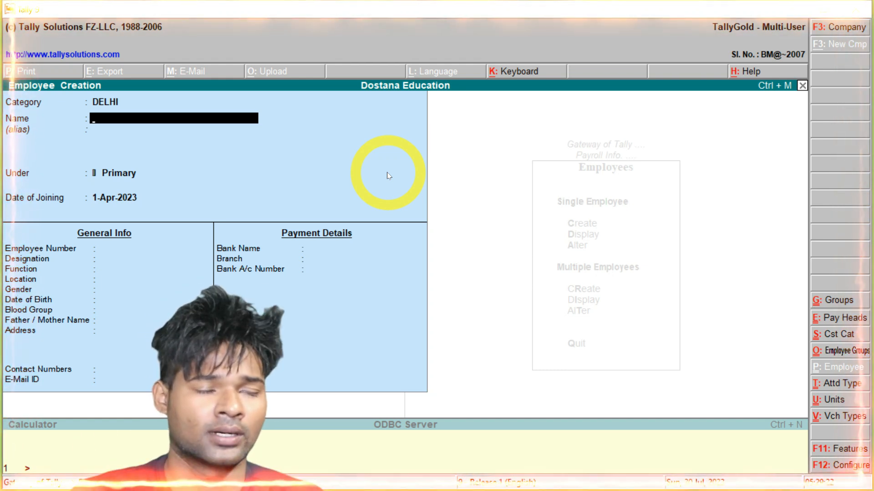
{"action": "type", "text": "Mohan"}
{"action": "key", "text": "Return"}
{"action": "key", "text": "Return"}
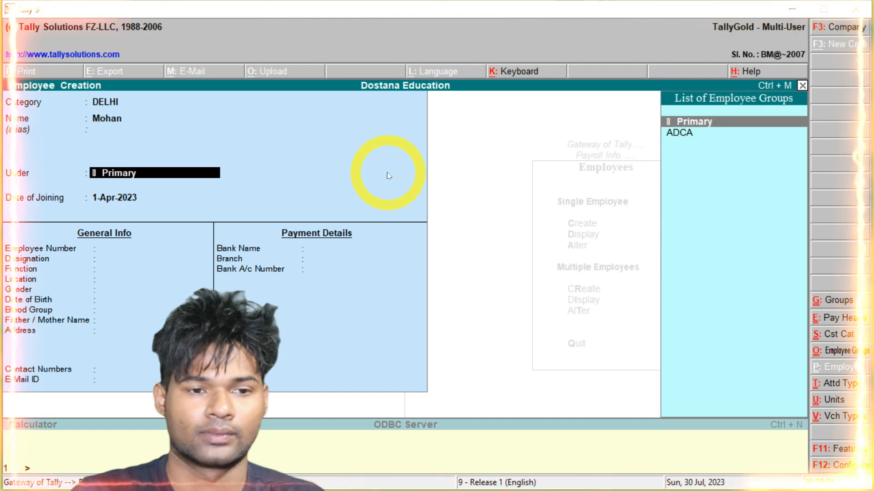
{"action": "key", "text": "Down"}
{"action": "key", "text": "Return"}
{"action": "key", "text": "Return"}
{"action": "key", "text": "Return"}
{"action": "key", "text": "Return"}
{"action": "key", "text": "Return"}
{"action": "key", "text": "Return"}
{"action": "key", "text": "Return"}
{"action": "key", "text": "Return"}
{"action": "key", "text": "Return"}
{"action": "key", "text": "Return"}
{"action": "key", "text": "Return"}
{"action": "key", "text": "Return"}
{"action": "key", "text": "Return"}
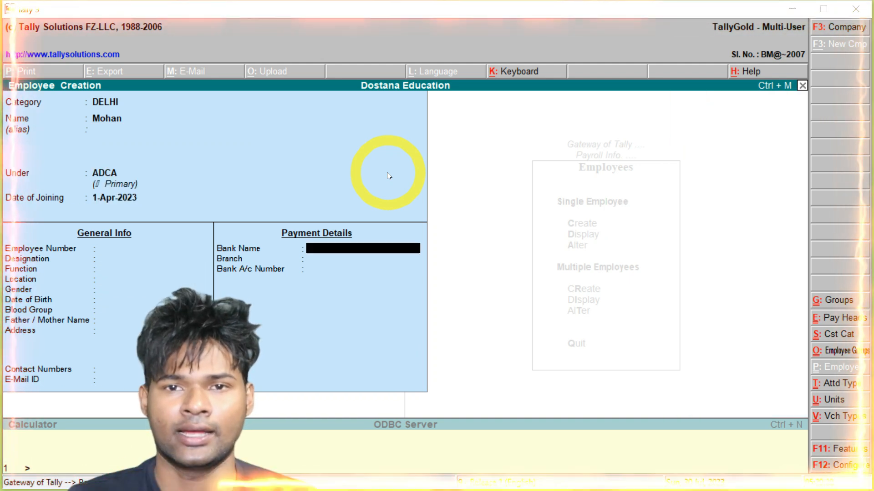
{"action": "key", "text": "Return"}
{"action": "key", "text": "Return"}
{"action": "key", "text": "Return"}
{"action": "key", "text": "Return"}
{"action": "key", "text": "BackSpace"}
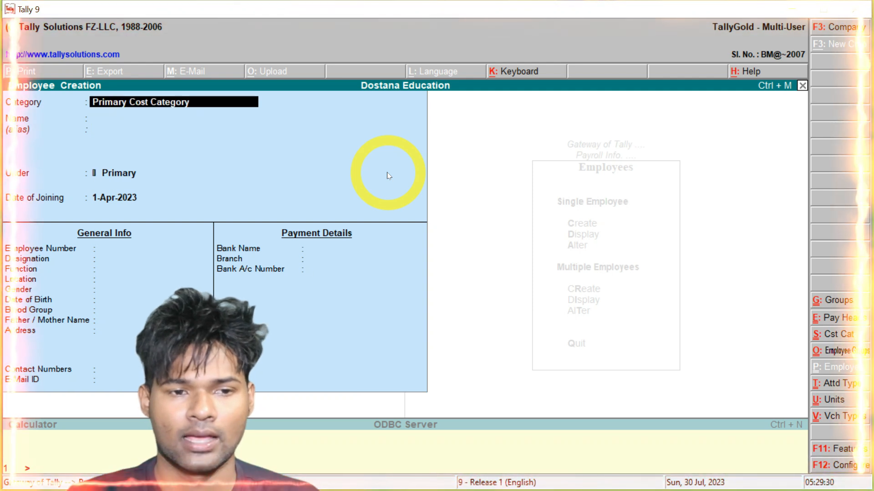
{"action": "key", "text": "space"}
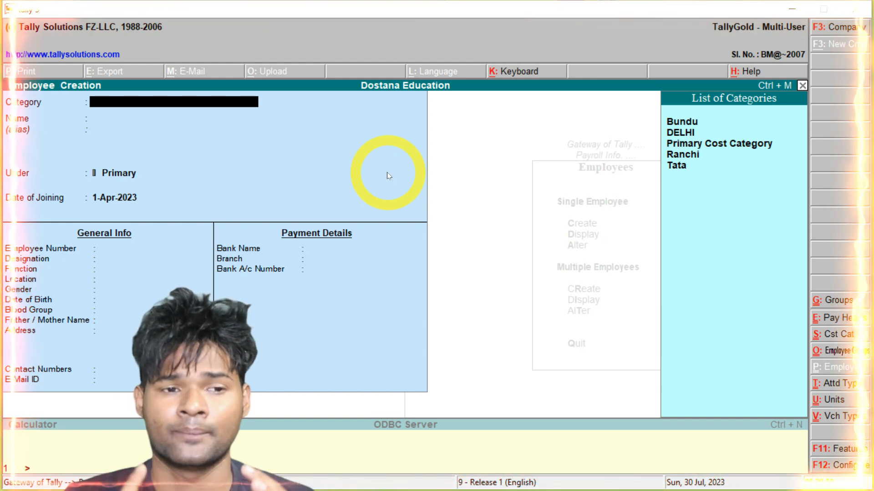
Quit employee creation and return to Gateway of Tally
{"action": "key", "text": "Escape"}
{"action": "key", "text": "y"}
{"action": "key", "text": "Escape"}
{"action": "key", "text": "Escape"}
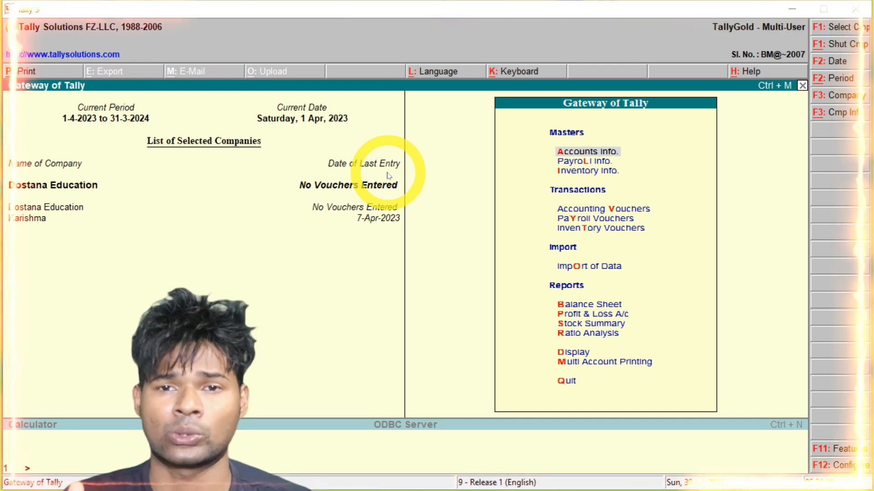
Bring up the company list (Dostana Education, Karishma) through Alt+F3 Company Info
{"action": "key", "text": "alt+F3"}
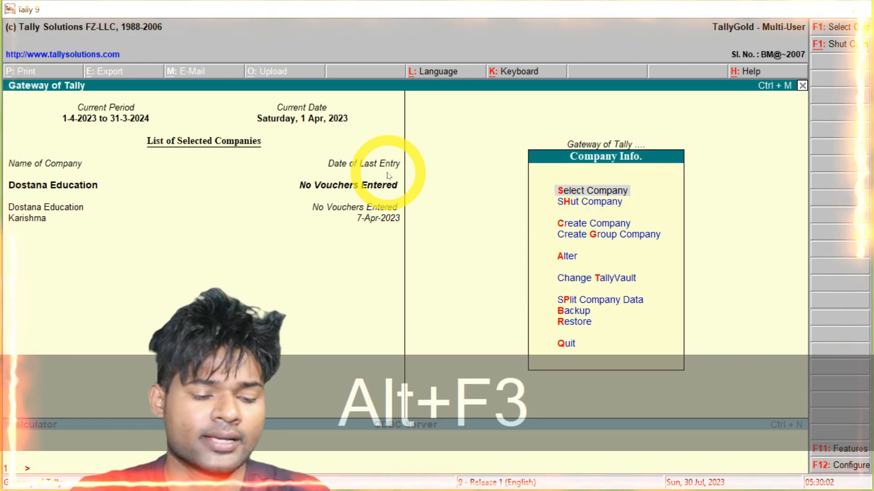
{"action": "key", "text": "Down"}
{"action": "key", "text": "Down"}
{"action": "key", "text": "Down"}
{"action": "key", "text": "Down"}
{"action": "key", "text": "s"}
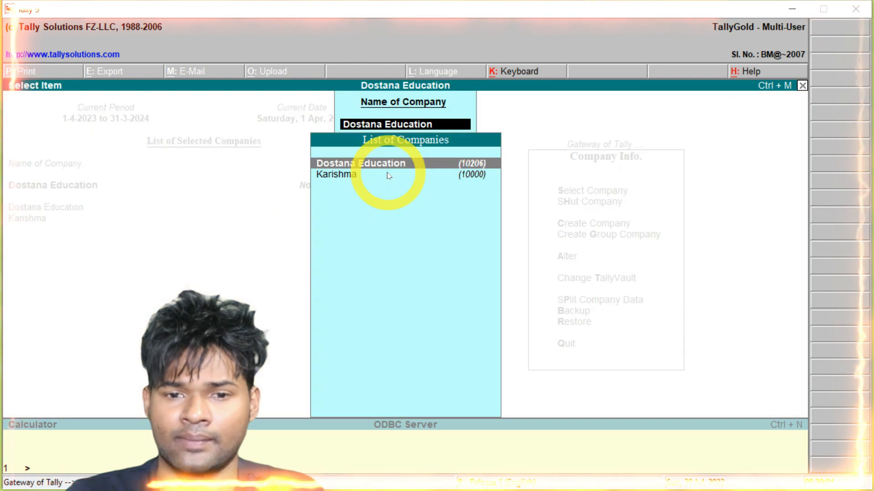